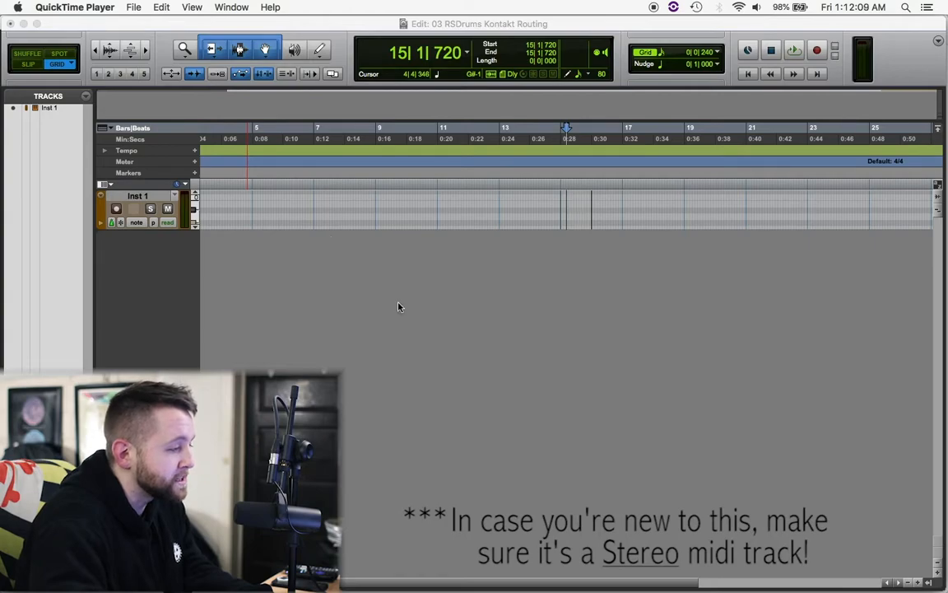
Switch to the Mix window and list the Enso library's instruments in Kontakt
{"action": "left_click", "coordinate": [415, 338]}
{"action": "key", "text": "super+equal"}
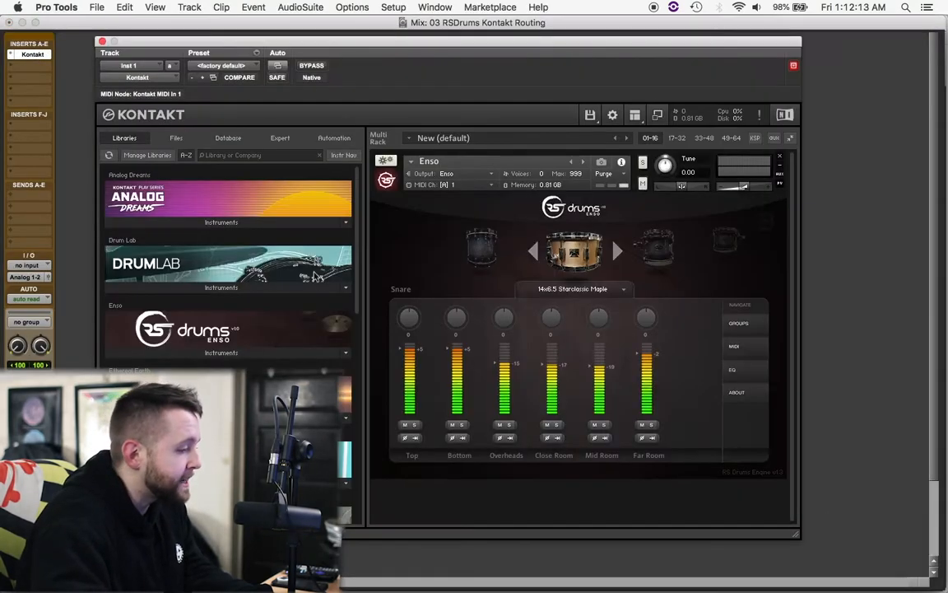
{"action": "left_click", "coordinate": [262, 352]}
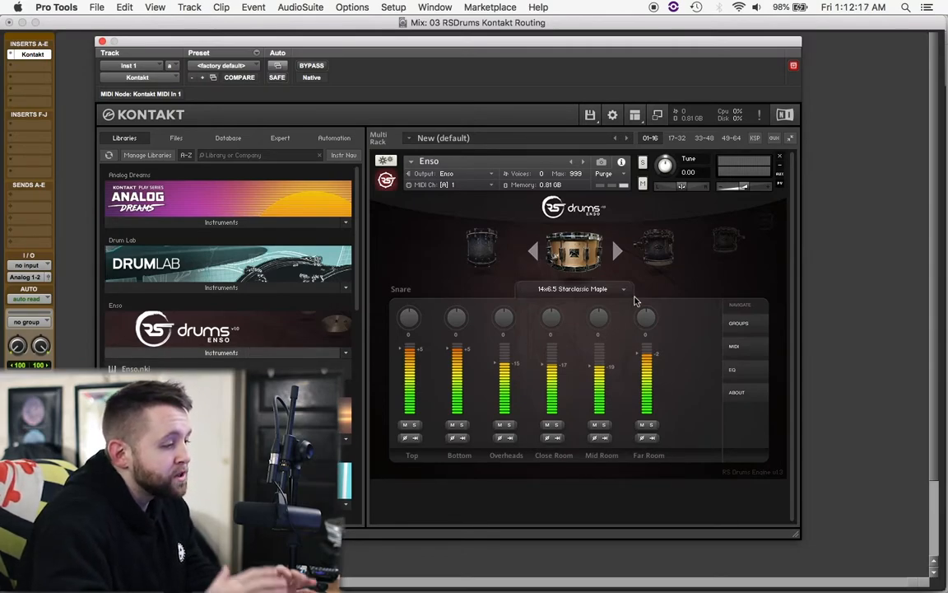
Show Kontakt's outputs and set up 15 new outputs whose host assignment starts at Kick Out [1]
{"action": "left_click", "coordinate": [637, 118]}
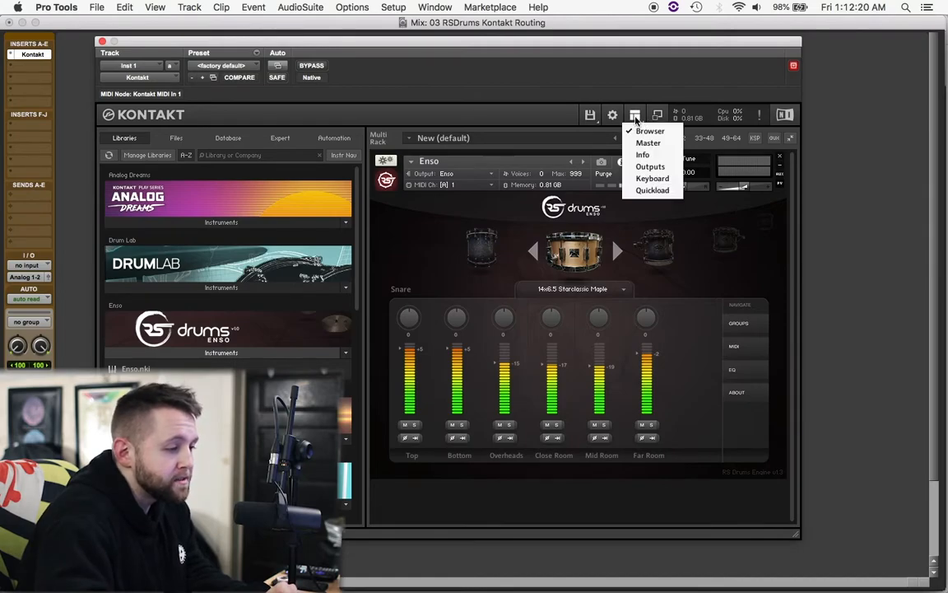
{"action": "left_click", "coordinate": [650, 167]}
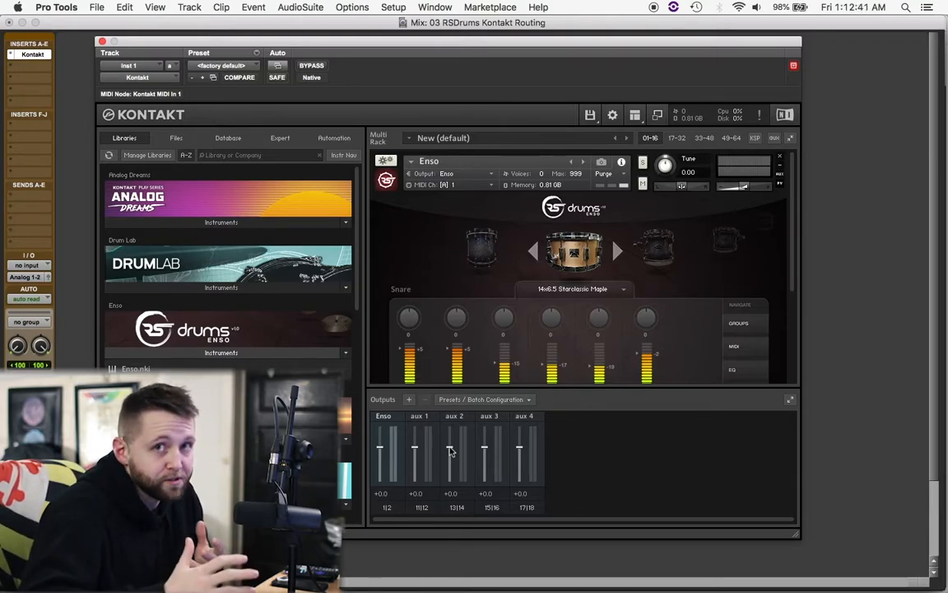
{"action": "left_click", "coordinate": [409, 400]}
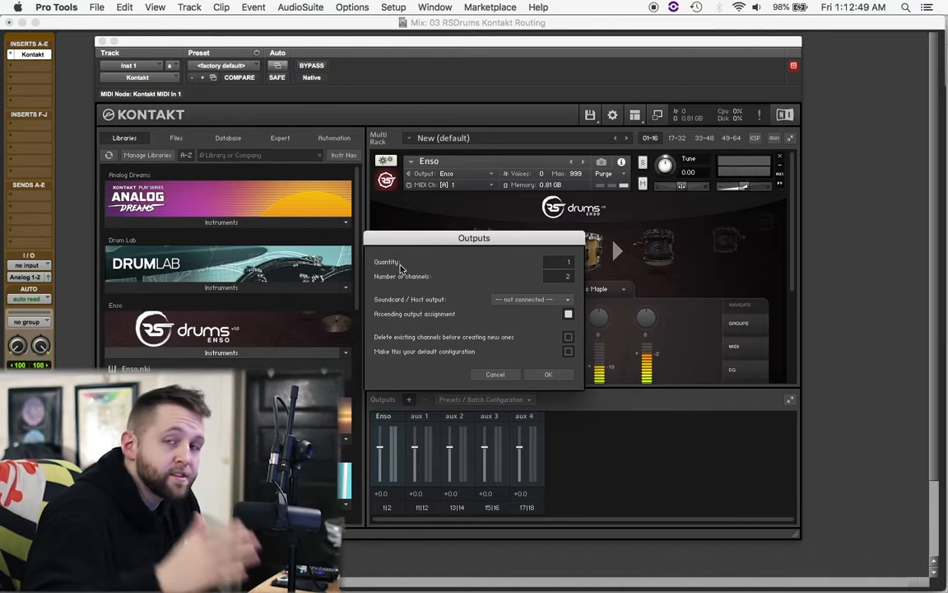
{"action": "left_click_drag", "start_coordinate": [511, 240], "coordinate": [521, 188]}
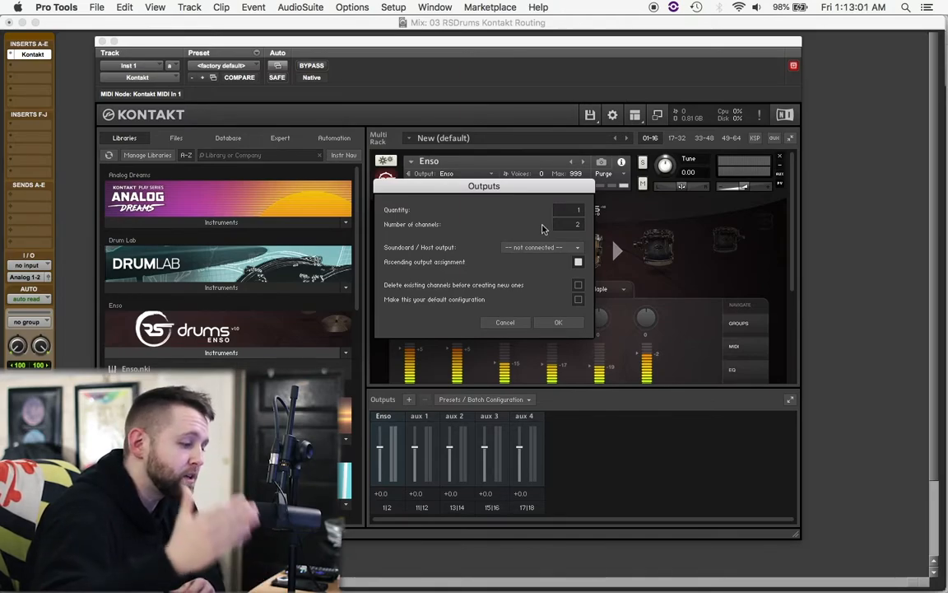
{"action": "type", "text": "5"}
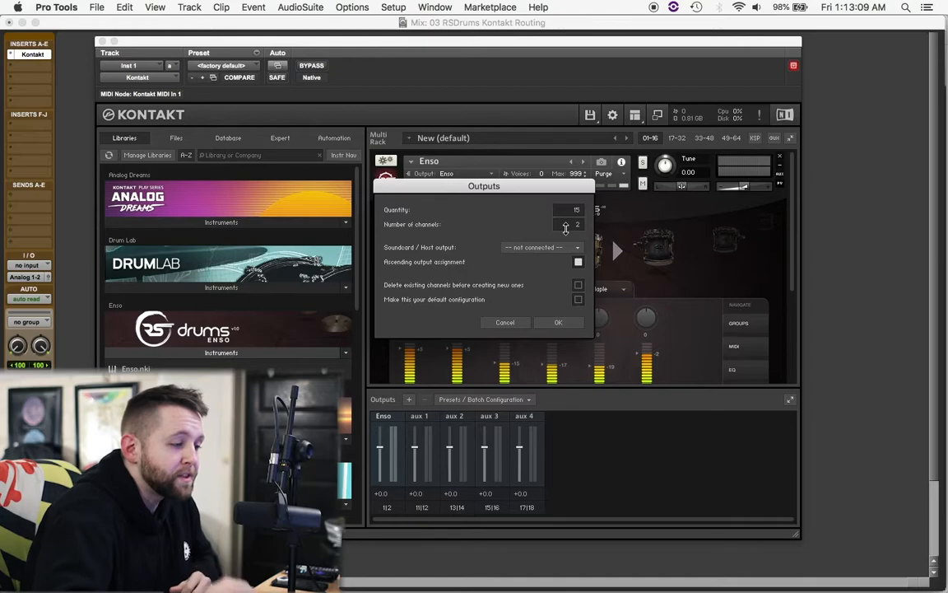
{"action": "left_click", "coordinate": [518, 252]}
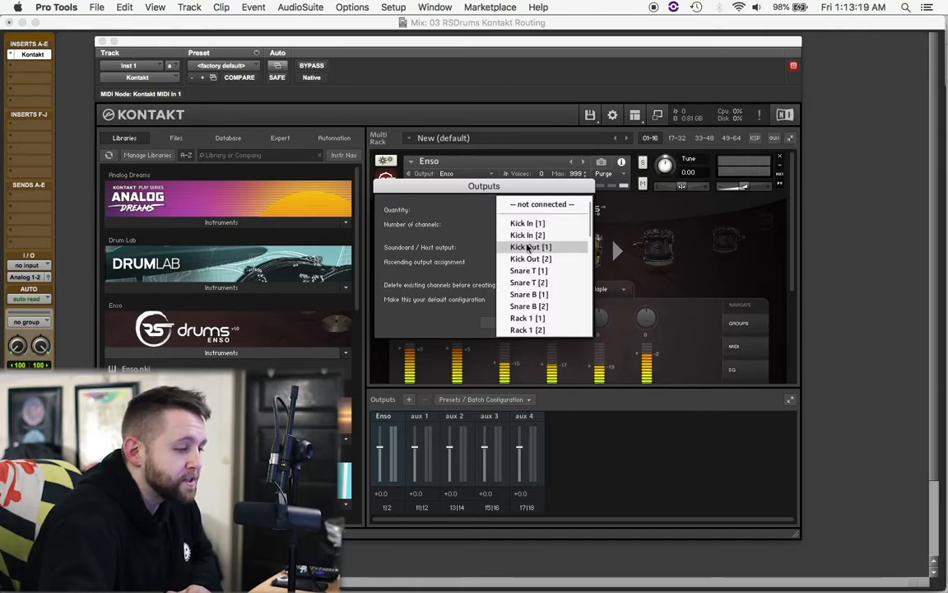
{"action": "left_click", "coordinate": [527, 247]}
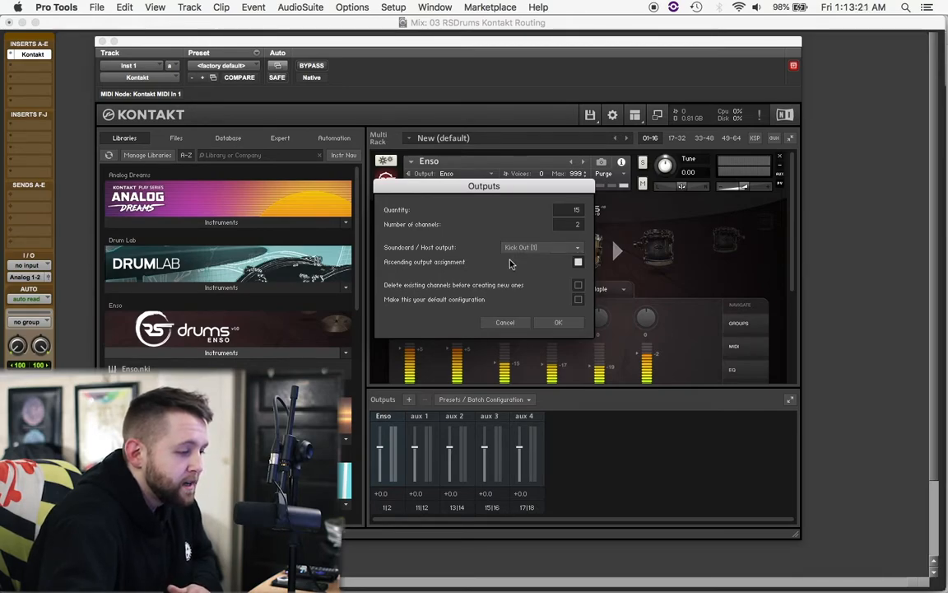
{"action": "left_click", "coordinate": [578, 263]}
{"action": "left_click", "coordinate": [579, 262]}
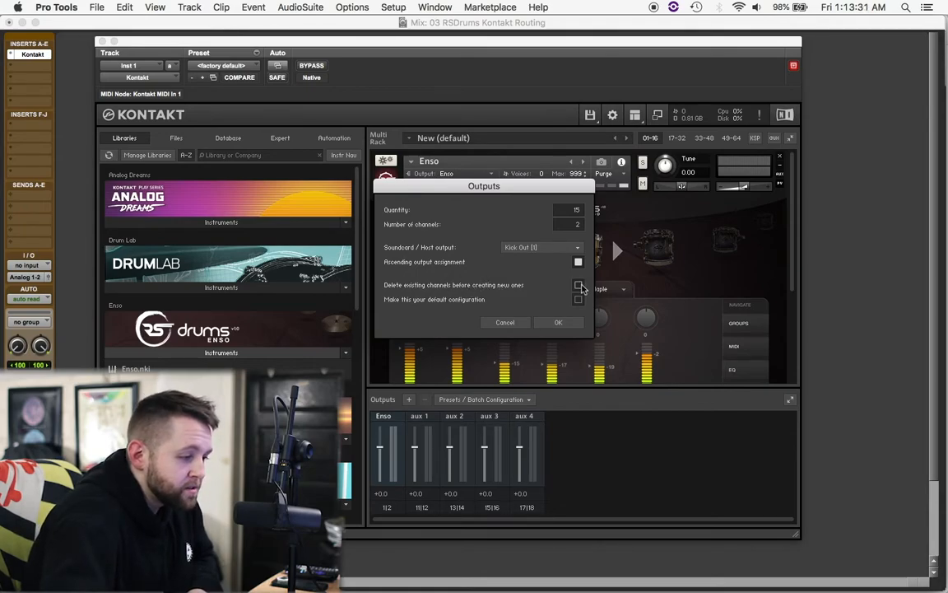
{"action": "left_click", "coordinate": [579, 285]}
{"action": "left_click", "coordinate": [579, 287]}
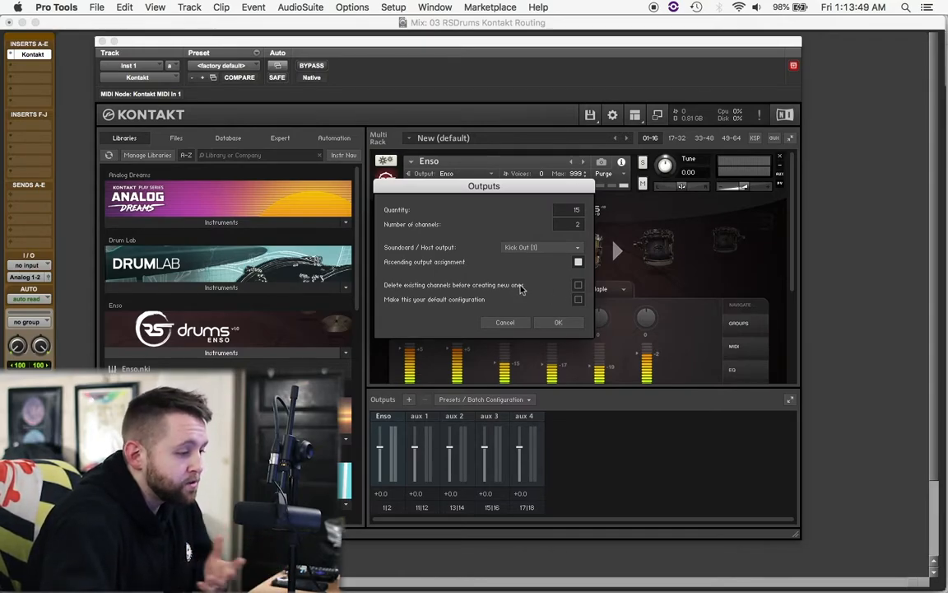
Create the configured outputs and check the added channel strips
{"action": "left_click", "coordinate": [561, 322]}
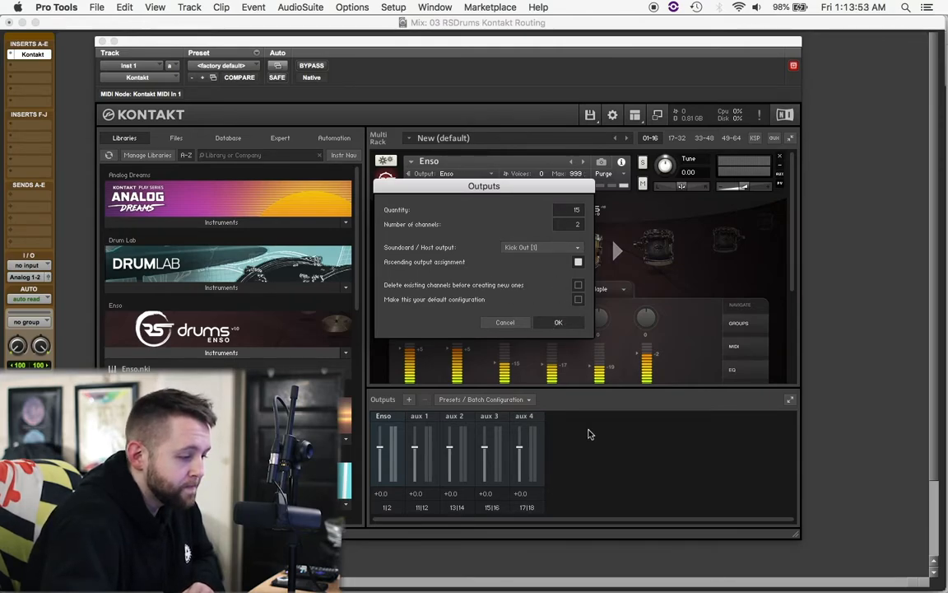
{"action": "scroll", "coordinate": [388, 512], "scroll_direction": "right", "scroll_amount": 5}
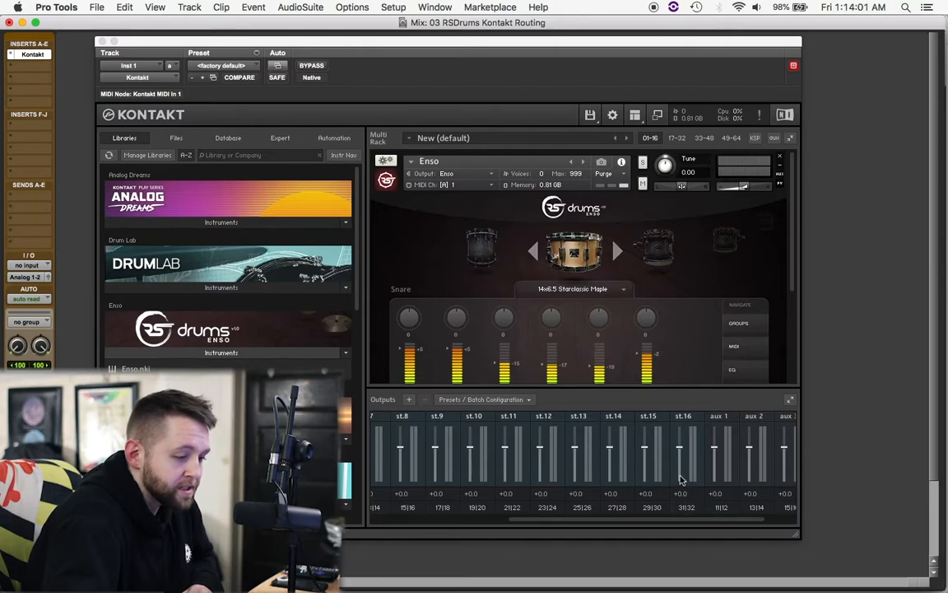
{"action": "scroll", "coordinate": [659, 490], "scroll_direction": "left", "scroll_amount": 5}
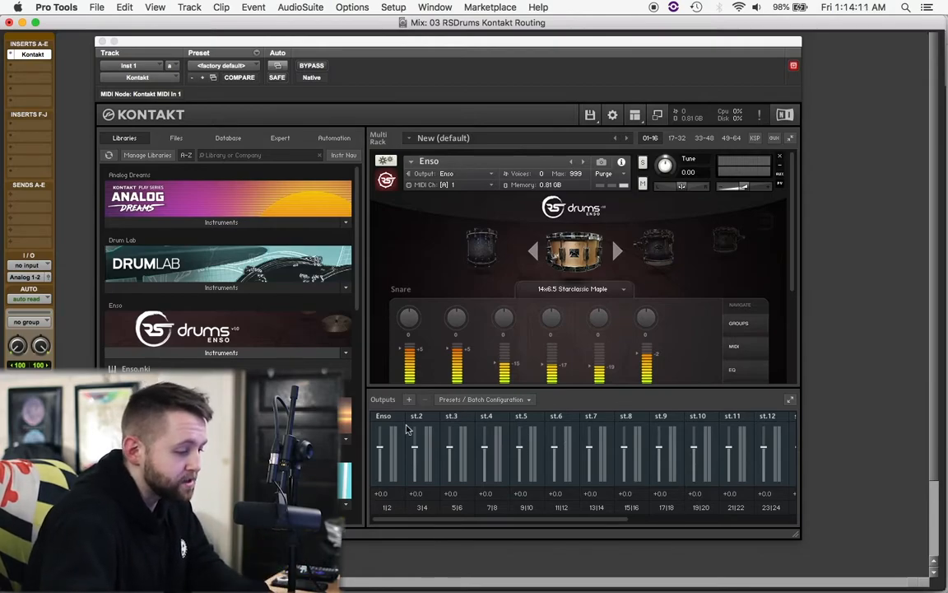
Rename the first four outputs Kick In, Kick Out, Snare T and Snare B
{"action": "double_click", "coordinate": [384, 416]}
{"action": "type", "text": "Ki"}
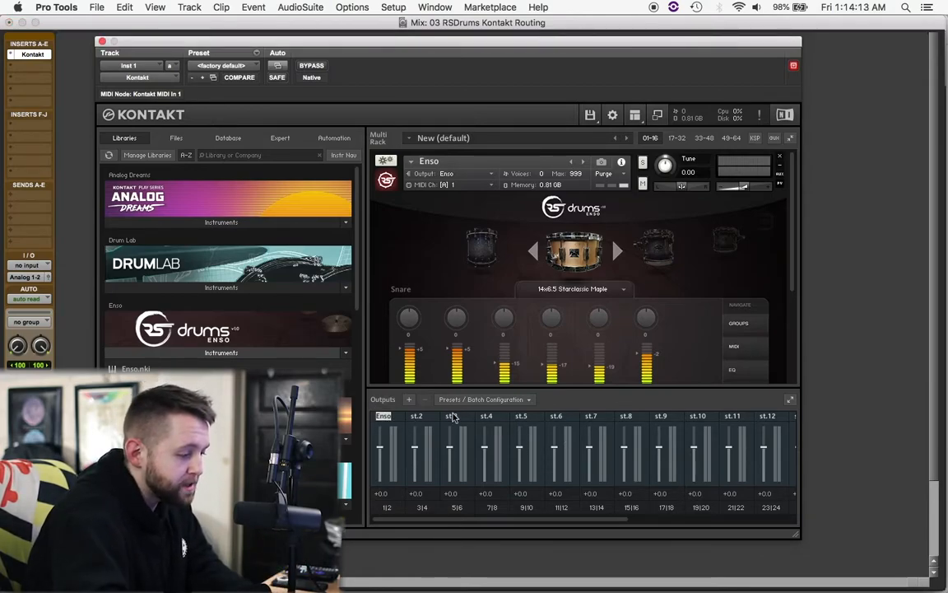
{"action": "type", "text": "ck In"}
{"action": "double_click", "coordinate": [416, 417]}
{"action": "type", "text": "Kick Out"}
{"action": "double_click", "coordinate": [451, 416]}
{"action": "type", "text": "Snare T"}
{"action": "double_click", "coordinate": [491, 417]}
{"action": "type", "text": "Snare B"}
Rename the six outputs following Snare B as Rack 1, Rack 2, Rack 3, Floor 1, Floor 2 and Floor 3
{"action": "double_click", "coordinate": [524, 417]}
{"action": "type", "text": "Rack 1"}
{"action": "double_click", "coordinate": [560, 417]}
{"action": "type", "text": "Rack 2loor 3"}
Rename the remaining stereo outputs OH's, Close Rooms, Mid Rooms, Far Rooms, Cymbals and Hi-Hat
{"action": "double_click", "coordinate": [732, 417]}
{"action": "type", "text": "OH's"}
{"action": "double_click", "coordinate": [768, 417]}
{"action": "type", "text": "Close Room"}
{"action": "scroll", "coordinate": [768, 428], "scroll_direction": "right", "scroll_amount": 5}
{"action": "double_click", "coordinate": [697, 418]}
{"action": "type", "text": "Mid Room"}
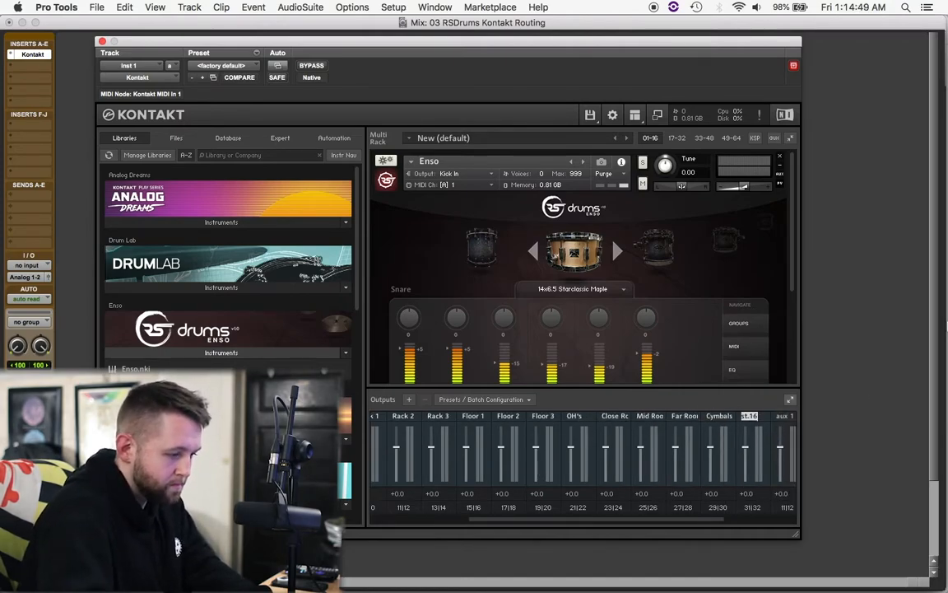
{"action": "type", "text": "Hi-Hat"}
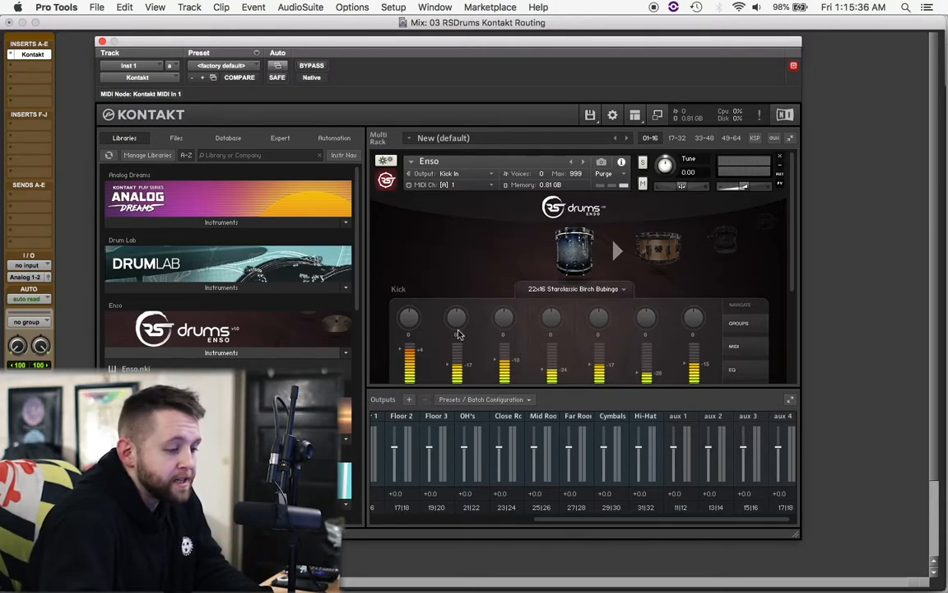
Hide Kontakt's outputs section and view the routing choices for the kick's Kick In mic
{"action": "left_click", "coordinate": [635, 114]}
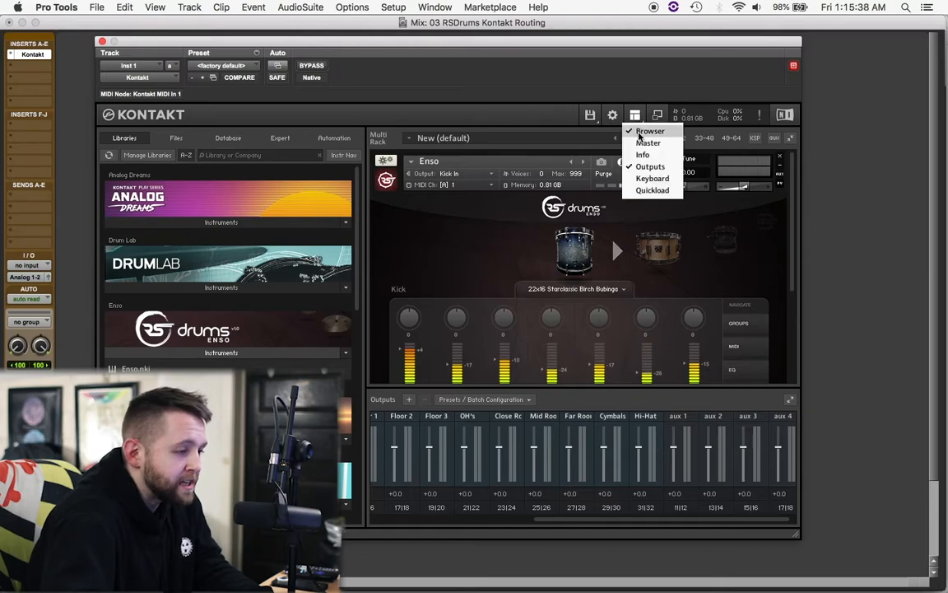
{"action": "left_click", "coordinate": [646, 166]}
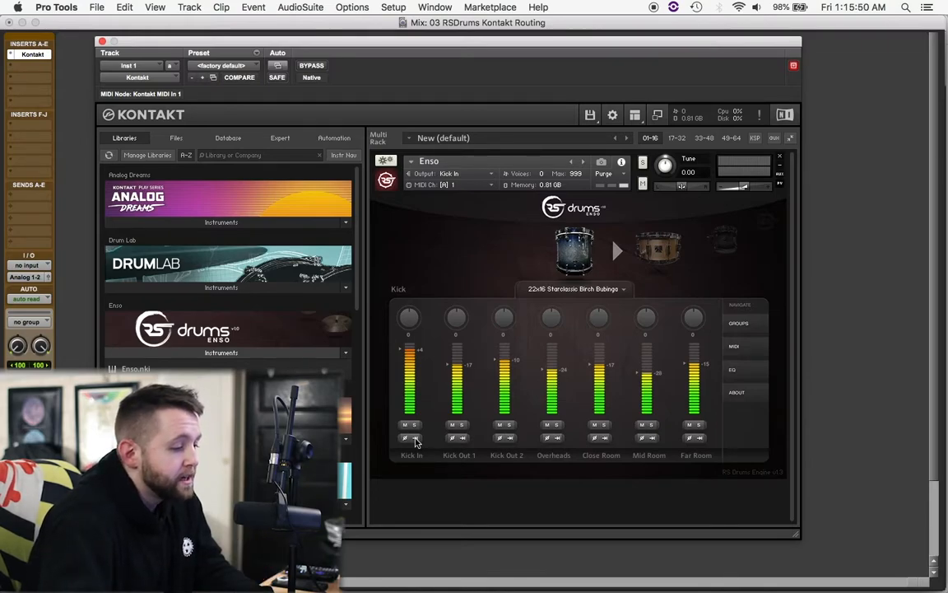
{"action": "left_click", "coordinate": [415, 438]}
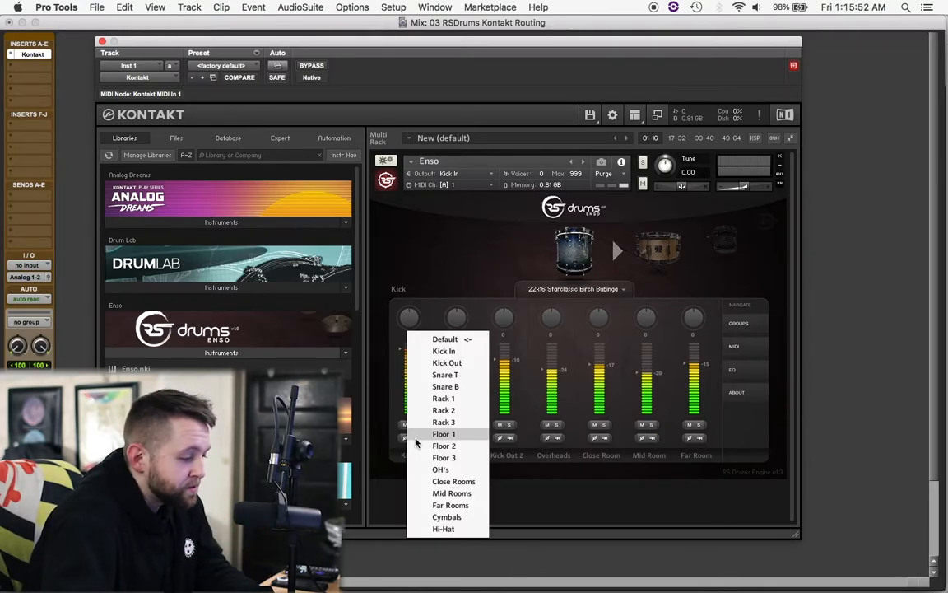
{"action": "left_click", "coordinate": [394, 479]}
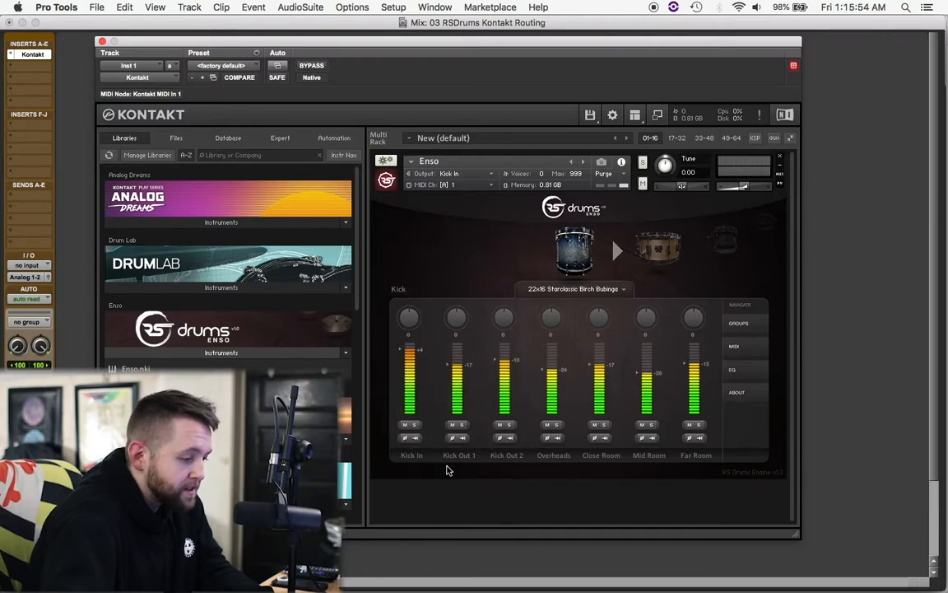
{"action": "left_click", "coordinate": [416, 443]}
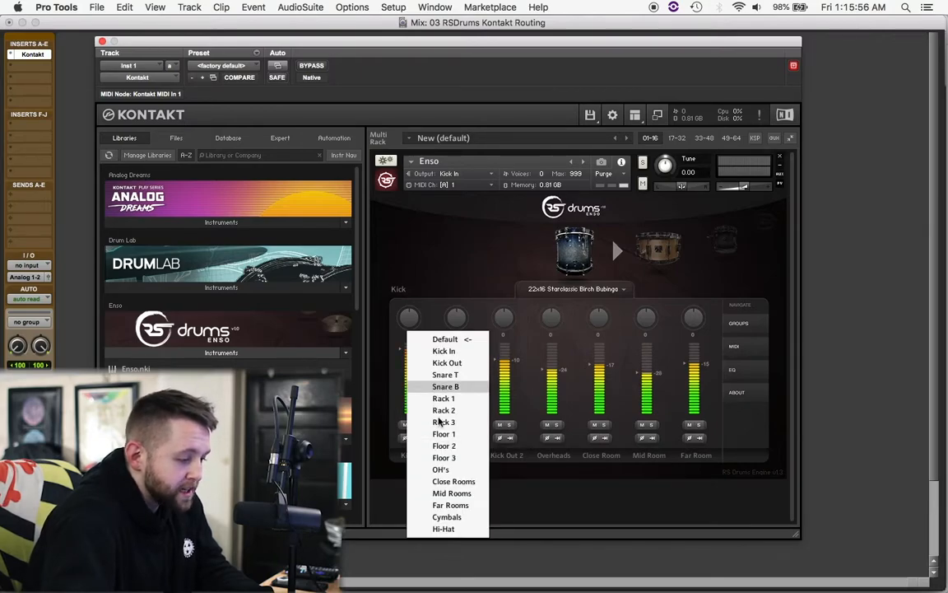
{"action": "left_click", "coordinate": [587, 501]}
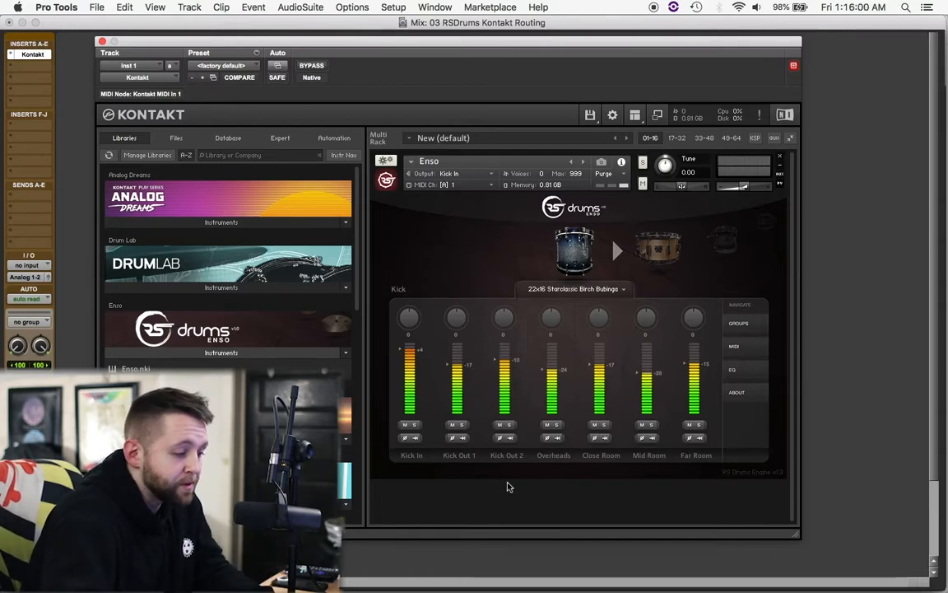
Route the kick's Kick In mic to Kick In and both Kick Out mics to Kick Out
{"action": "left_click", "coordinate": [415, 439]}
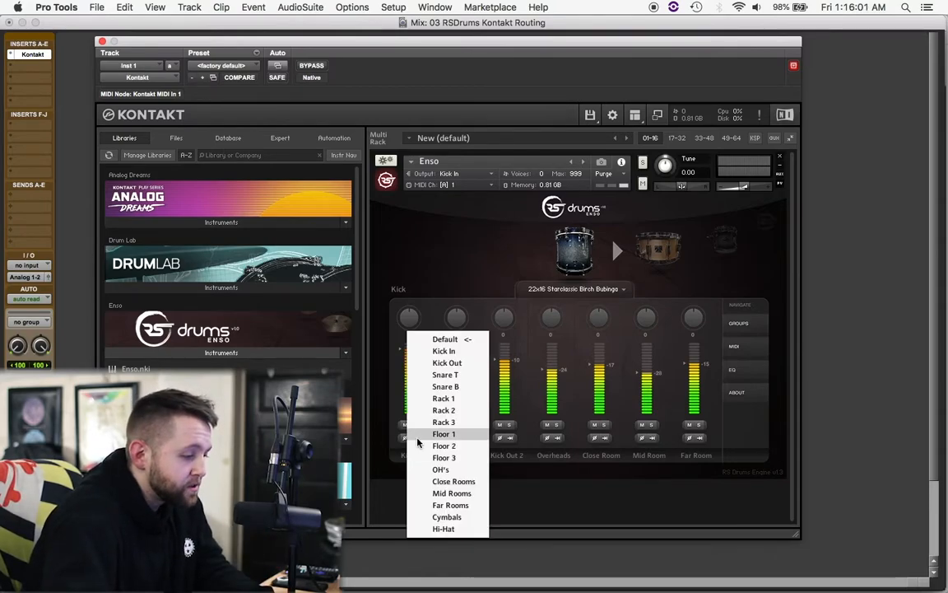
{"action": "left_click", "coordinate": [448, 350]}
{"action": "left_click", "coordinate": [460, 438]}
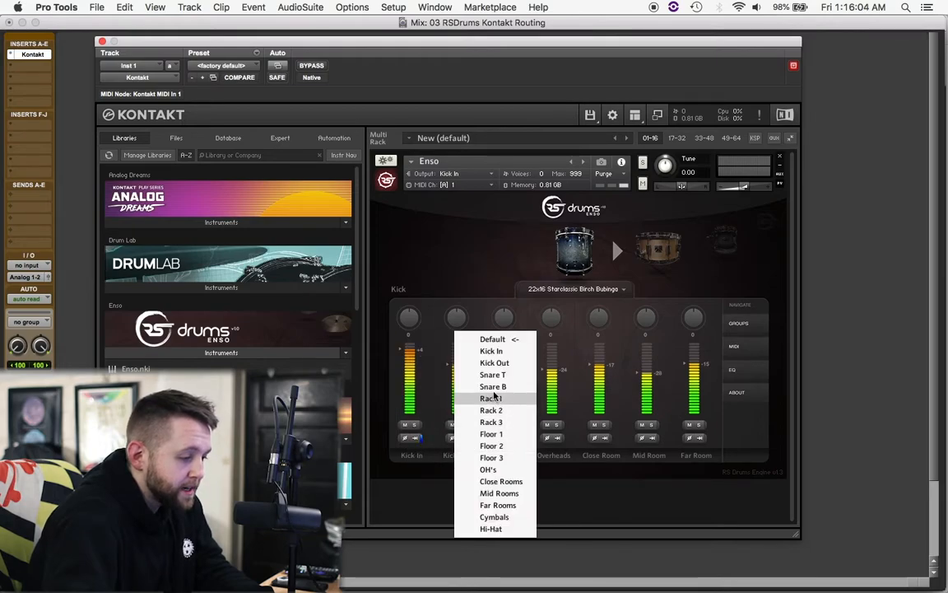
{"action": "left_click", "coordinate": [499, 364]}
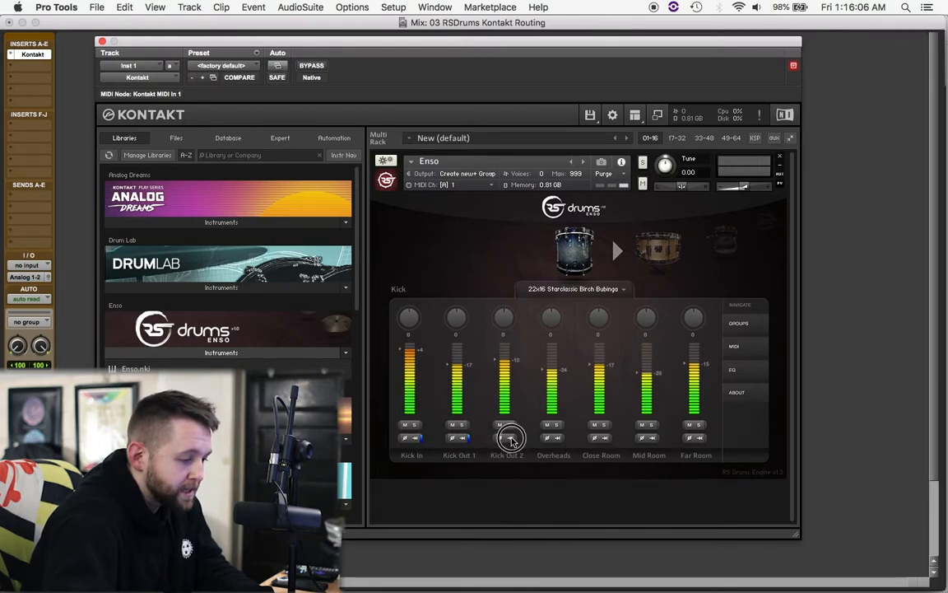
{"action": "left_click", "coordinate": [506, 438]}
{"action": "left_click", "coordinate": [556, 363]}
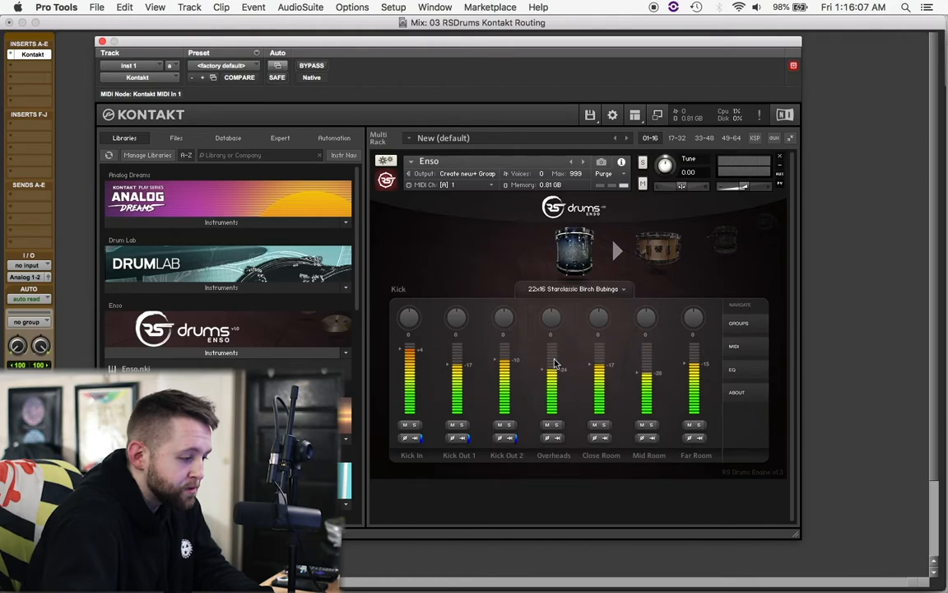
Route the kick's overheads to OH's and its close, mid and far room mics to Close Rooms, Mid Rooms and Far Rooms
{"action": "left_click", "coordinate": [554, 438]}
{"action": "left_click", "coordinate": [583, 469]}
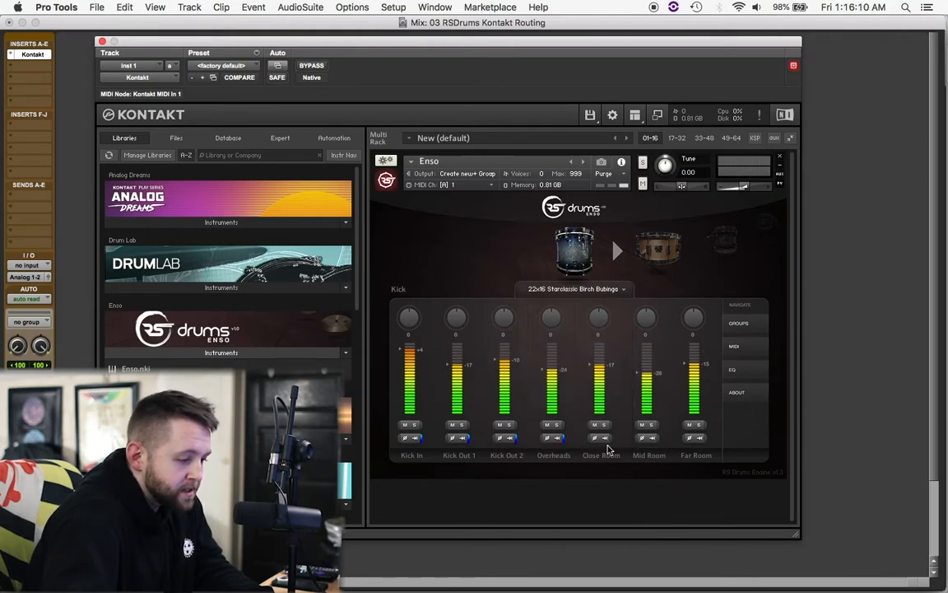
{"action": "left_click", "coordinate": [605, 440]}
{"action": "left_click", "coordinate": [633, 482]}
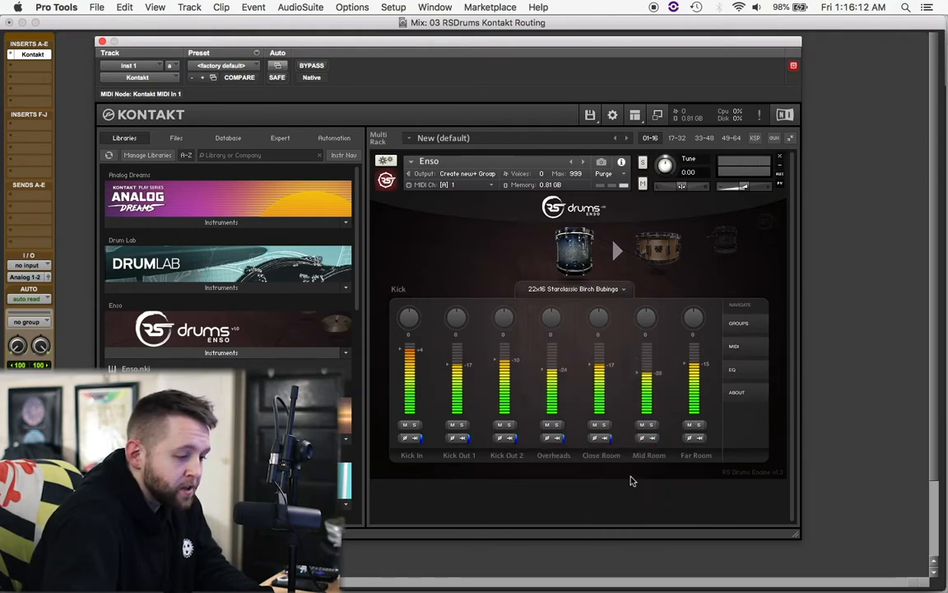
{"action": "left_click", "coordinate": [650, 438]}
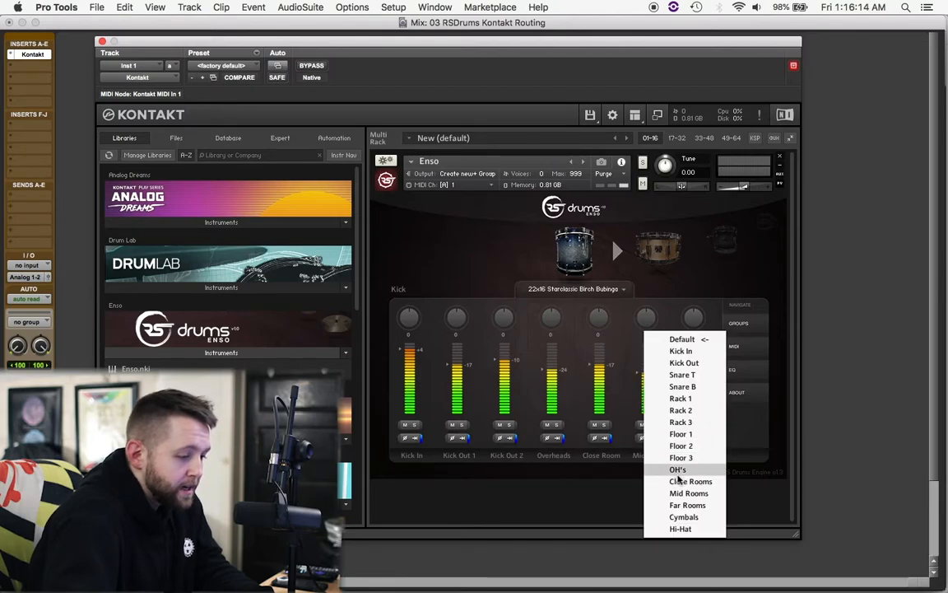
{"action": "left_click", "coordinate": [683, 494]}
{"action": "left_click", "coordinate": [698, 438]}
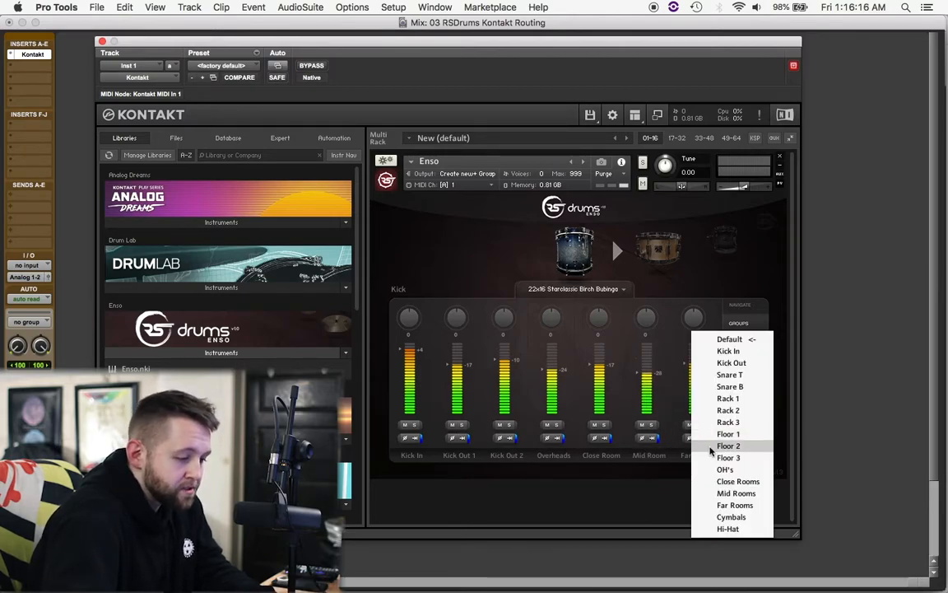
{"action": "left_click", "coordinate": [724, 506]}
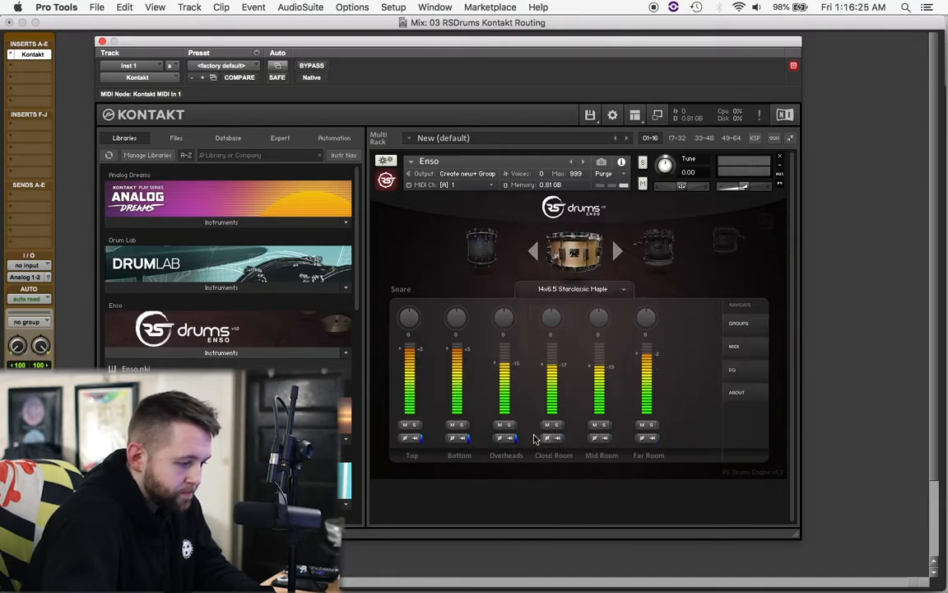
Route the snare's close, mid and far room mics to Close Rooms, Mid Rooms and Far Rooms
{"action": "left_click", "coordinate": [557, 438]}
{"action": "left_click", "coordinate": [588, 482]}
{"action": "left_click", "coordinate": [605, 438]}
{"action": "left_click", "coordinate": [634, 494]}
{"action": "left_click", "coordinate": [651, 438]}
{"action": "left_click", "coordinate": [680, 505]}
Route the Rack 1 and Rack 2 toms' close, overhead and room mics to their matching outputs
{"action": "left_click", "coordinate": [617, 250]}
{"action": "left_click", "coordinate": [415, 439]}
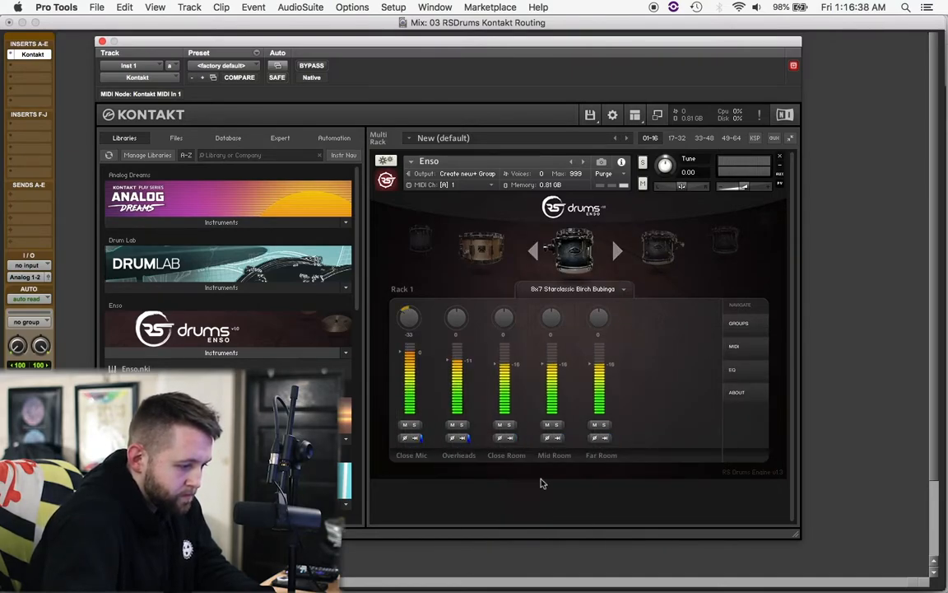
{"action": "left_click", "coordinate": [617, 250]}
{"action": "left_click", "coordinate": [463, 438]}
{"action": "left_click", "coordinate": [511, 438]}
{"action": "left_click", "coordinate": [540, 482]}
{"action": "left_click", "coordinate": [558, 439]}
{"action": "left_click", "coordinate": [588, 493]}
{"action": "left_click", "coordinate": [605, 437]}
{"action": "left_click", "coordinate": [634, 505]}
Route the Rack 3 tom's close mic to Rack 3, its overheads to OH's and its room mics to the matching room outputs
{"action": "left_click", "coordinate": [617, 250]}
{"action": "left_click", "coordinate": [415, 438]}
{"action": "left_click", "coordinate": [489, 468]}
{"action": "left_click", "coordinate": [559, 438]}
{"action": "left_click", "coordinate": [606, 438]}
Route the Floor 1 tom's close mics to Floor 1 and its overhead and room mics to the matching outputs
{"action": "left_click", "coordinate": [617, 250]}
{"action": "left_click", "coordinate": [416, 437]}
{"action": "left_click", "coordinate": [451, 435]}
{"action": "left_click", "coordinate": [558, 438]}
{"action": "left_click", "coordinate": [605, 438]}
{"action": "left_click", "coordinate": [651, 439]}
{"action": "left_click", "coordinate": [680, 505]}
Route the Floor 2 tom's mics to their matching outputs, with its close room mic on Close Rooms
{"action": "left_click", "coordinate": [618, 251]}
{"action": "left_click", "coordinate": [510, 438]}
{"action": "left_click", "coordinate": [558, 438]}
{"action": "left_click", "coordinate": [588, 482]}
Route the Floor 3 tom's close mics to Floor 3 and its room mics to the matching room outputs
{"action": "left_click", "coordinate": [615, 254]}
{"action": "left_click", "coordinate": [416, 438]}
{"action": "left_click", "coordinate": [463, 438]}
{"action": "left_click", "coordinate": [489, 459]}
{"action": "left_click", "coordinate": [605, 438]}
{"action": "left_click", "coordinate": [652, 438]}
{"action": "left_click", "coordinate": [680, 505]}
Route the hi-hat's close, mid and far room mics to Close Rooms, Mid Rooms and Far Rooms
{"action": "left_click", "coordinate": [617, 250]}
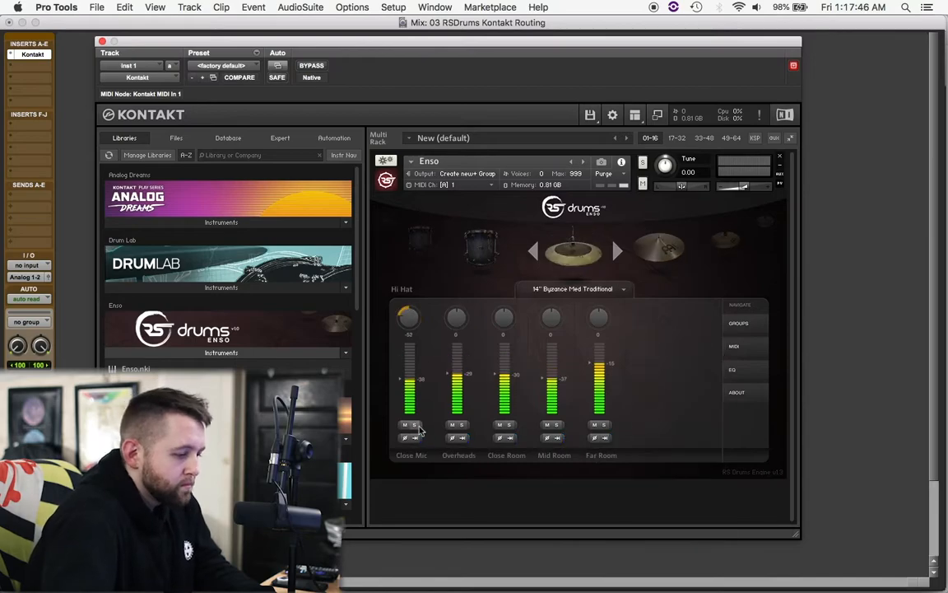
{"action": "left_click", "coordinate": [512, 439]}
{"action": "left_click", "coordinate": [558, 438]}
{"action": "left_click", "coordinate": [606, 439]}
Route the first cymbal after the hi-hat, sending its close mic to Cymbals and its room mics to the matching room outputs
{"action": "left_click", "coordinate": [617, 250]}
{"action": "left_click", "coordinate": [416, 438]}
{"action": "left_click", "coordinate": [510, 437]}
{"action": "left_click", "coordinate": [536, 483]}
{"action": "left_click", "coordinate": [606, 438]}
Route the second cymbal's close mic to Cymbals, overheads to OH's, close room to Close Rooms and mid room to Mid Rooms
{"action": "left_click", "coordinate": [617, 251]}
{"action": "left_click", "coordinate": [415, 437]}
{"action": "left_click", "coordinate": [444, 517]}
{"action": "left_click", "coordinate": [464, 438]}
{"action": "left_click", "coordinate": [496, 469]}
{"action": "left_click", "coordinate": [510, 438]}
{"action": "left_click", "coordinate": [538, 481]}
{"action": "left_click", "coordinate": [558, 438]}
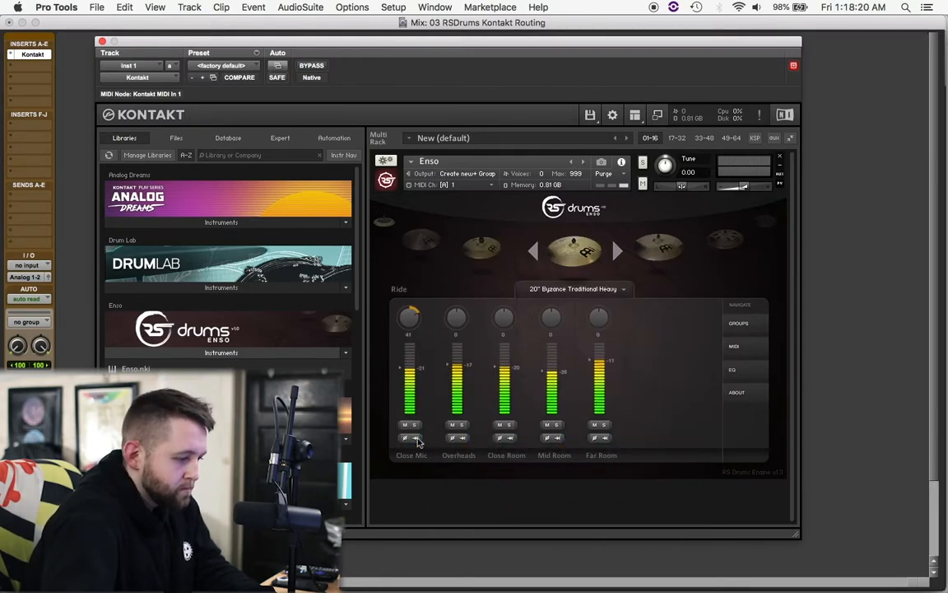
Route the ride's close, mid and far room mics to Close Rooms, Mid Rooms and Far Rooms
{"action": "left_click", "coordinate": [538, 482]}
{"action": "left_click", "coordinate": [558, 438]}
{"action": "left_click", "coordinate": [586, 493]}
{"action": "left_click", "coordinate": [606, 437]}
{"action": "left_click", "coordinate": [632, 504]}
Select the right crash and route its close mic to the Cymbals output
{"action": "left_click", "coordinate": [617, 250]}
{"action": "left_click", "coordinate": [416, 438]}
{"action": "left_click", "coordinate": [445, 517]}
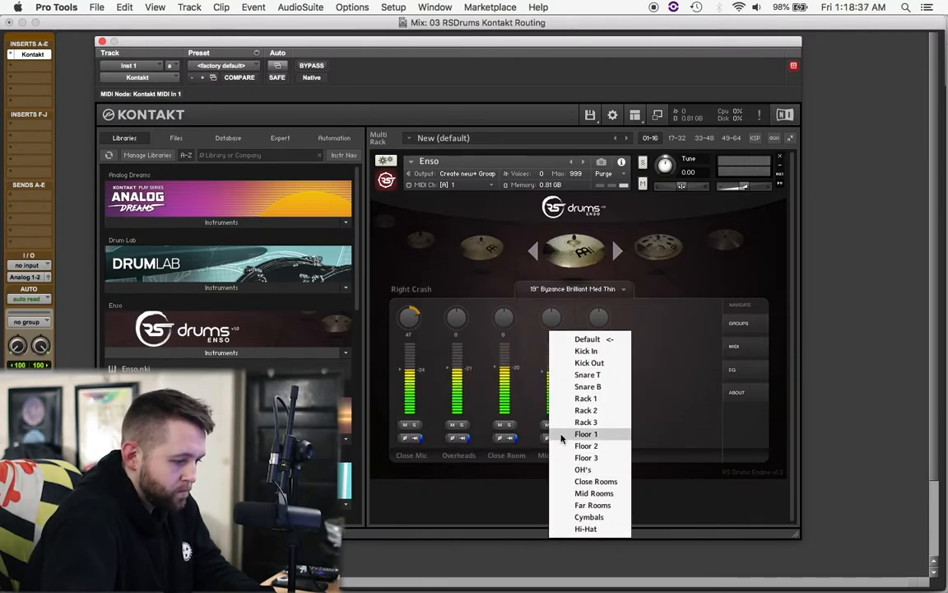
Route the cymbal before the China, sending its close mic to Cymbals, overheads to OH's, close room to Close Rooms and mid room to Mid Rooms
{"action": "left_click", "coordinate": [416, 438]}
{"action": "left_click", "coordinate": [444, 517]}
{"action": "left_click", "coordinate": [463, 438]}
{"action": "left_click", "coordinate": [496, 470]}
{"action": "left_click", "coordinate": [511, 437]}
{"action": "left_click", "coordinate": [538, 481]}
{"action": "left_click", "coordinate": [558, 438]}
{"action": "left_click", "coordinate": [588, 493]}
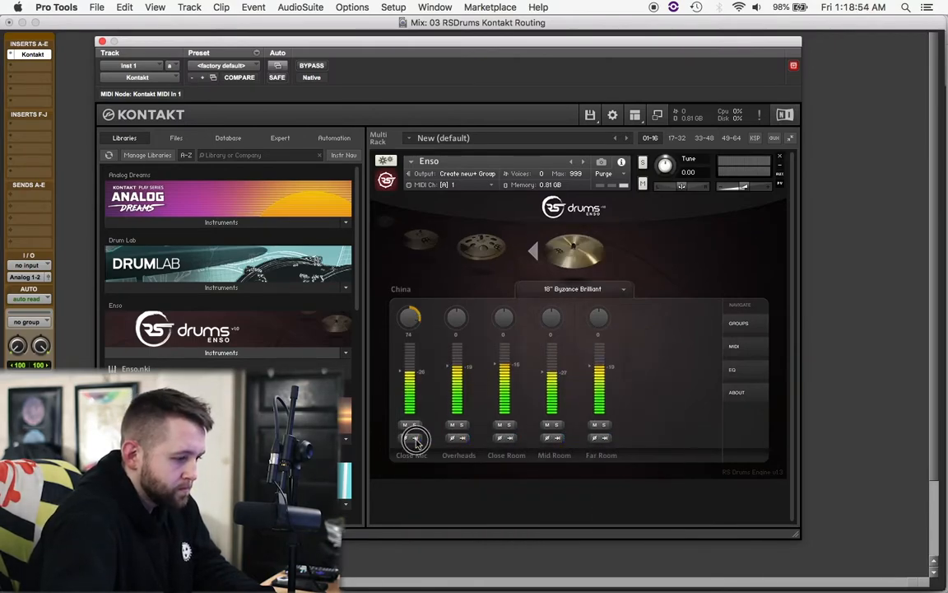
Route the China's overheads to OH's and its room mics to Close Rooms, Mid Rooms and Far Rooms
{"action": "left_click", "coordinate": [496, 470]}
{"action": "left_click", "coordinate": [510, 438]}
{"action": "left_click", "coordinate": [538, 482]}
{"action": "left_click", "coordinate": [558, 438]}
{"action": "left_click", "coordinate": [586, 493]}
{"action": "left_click", "coordinate": [606, 438]}
{"action": "left_click", "coordinate": [632, 504]}
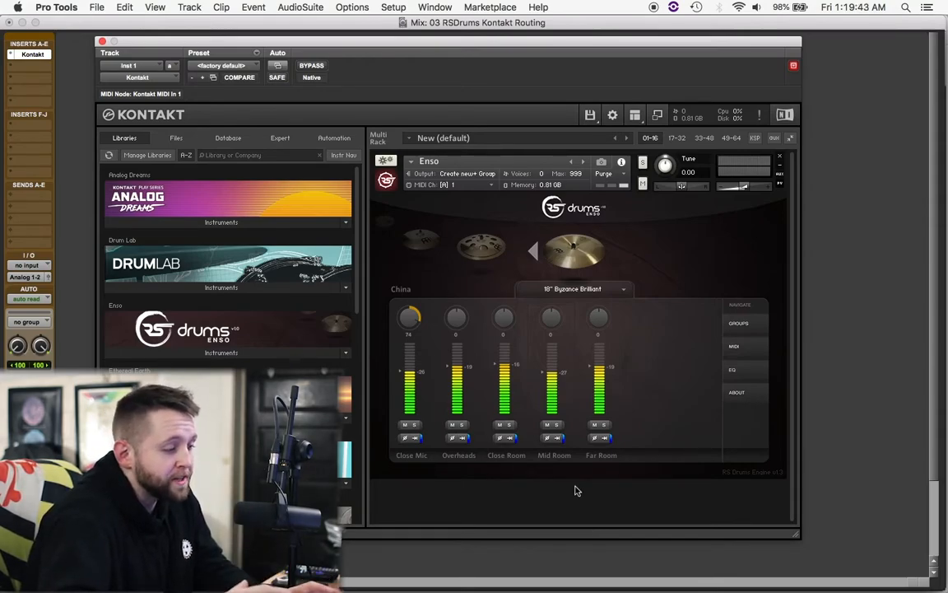
Close the Kontakt window and create 15 new stereo Aux Input tracks
{"action": "left_click", "coordinate": [102, 41]}
{"action": "key", "text": "super+equal"}
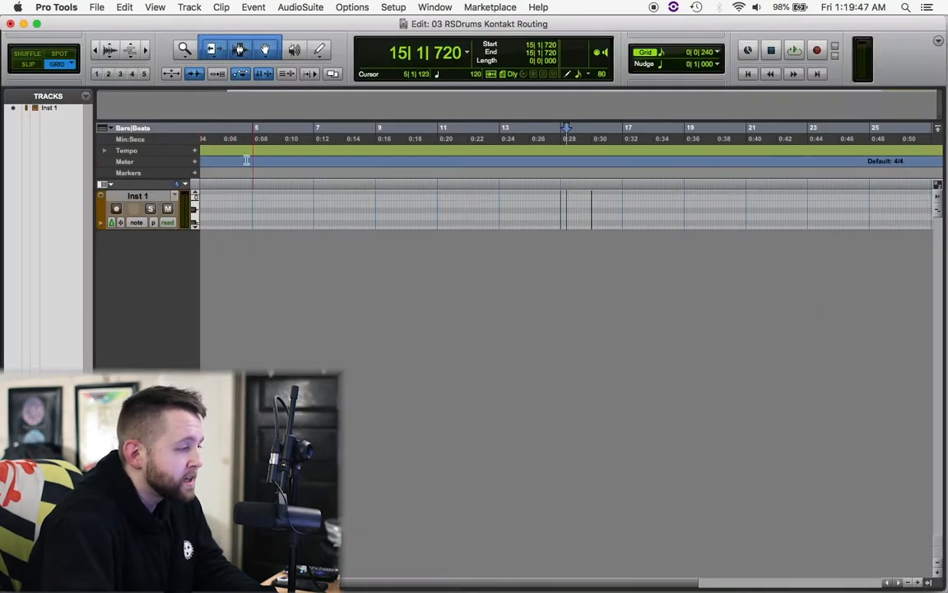
{"action": "left_click", "coordinate": [189, 7]}
{"action": "left_click", "coordinate": [198, 23]}
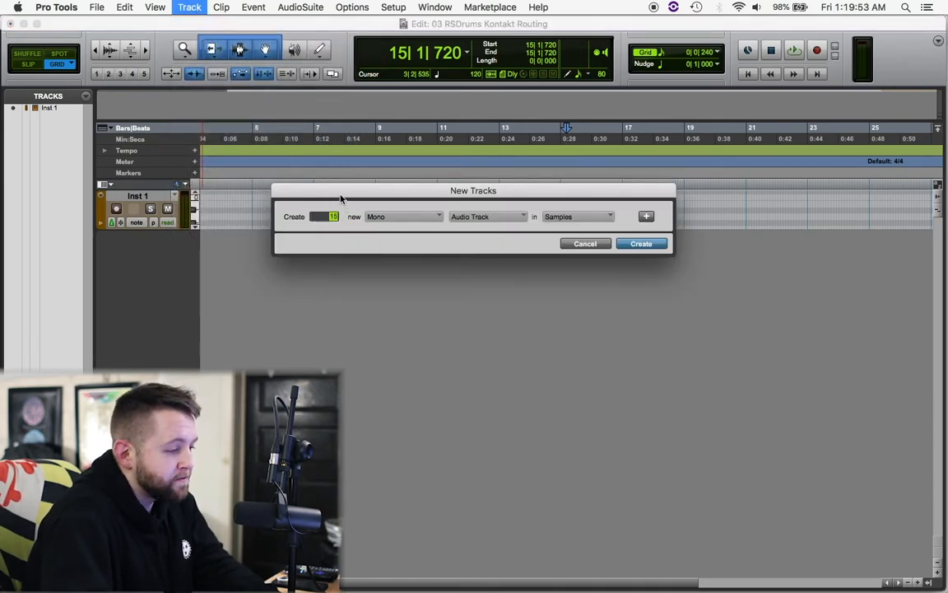
{"action": "left_click", "coordinate": [377, 218]}
{"action": "left_click", "coordinate": [381, 229]}
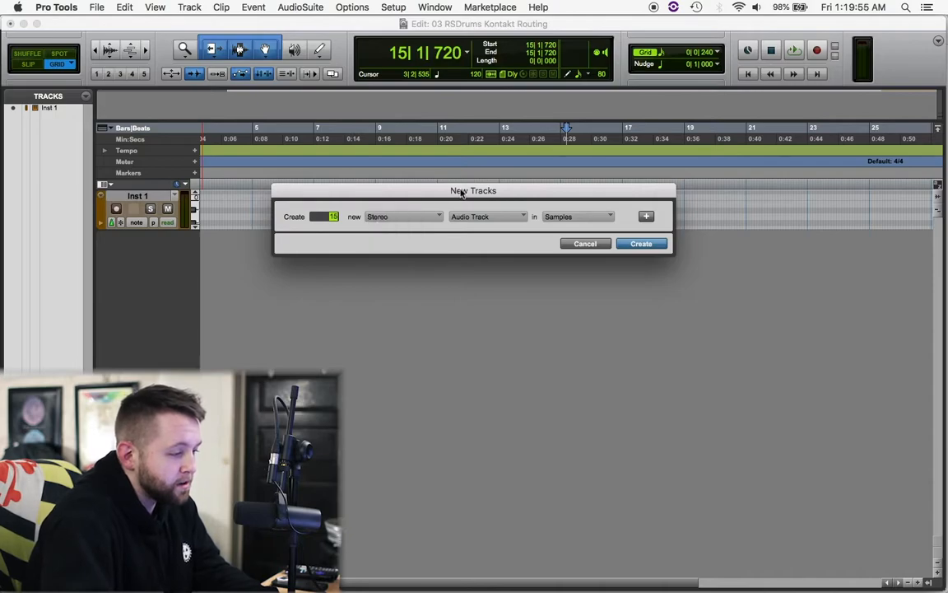
{"action": "left_click", "coordinate": [466, 217]}
{"action": "left_click", "coordinate": [476, 232]}
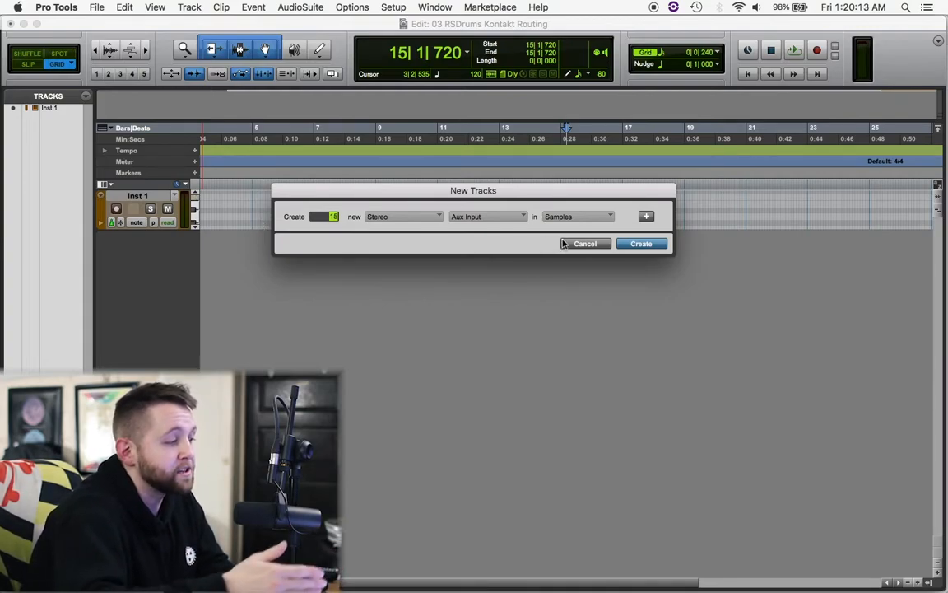
{"action": "left_click", "coordinate": [641, 244]}
In the Mix window, rename the instrument track Kick In and the first three aux tracks Kick Out, Snare T and Snare B
{"action": "key", "text": "super+equal"}
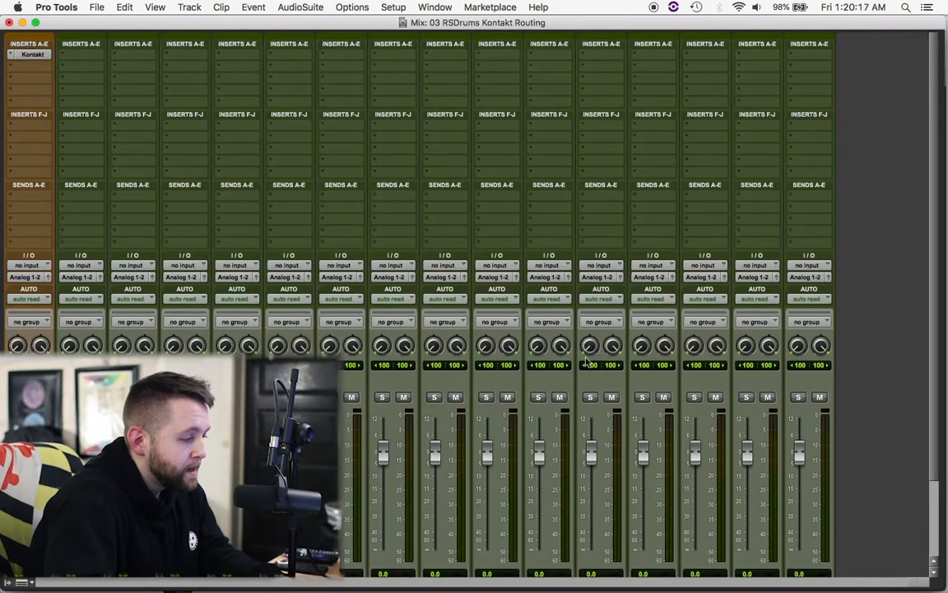
{"action": "scroll", "coordinate": [411, 411], "scroll_direction": "down", "scroll_amount": 3}
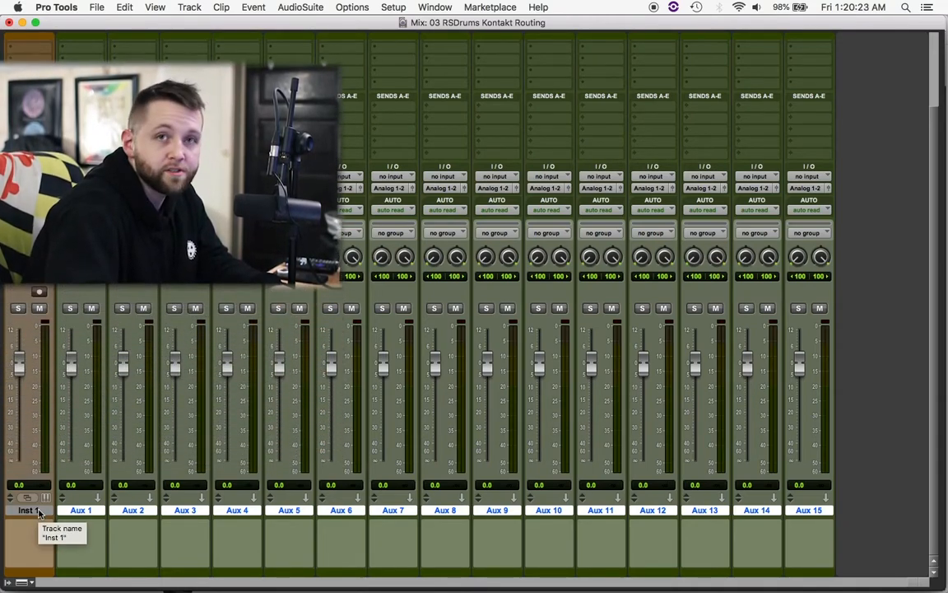
{"action": "double_click", "coordinate": [38, 511]}
{"action": "type", "text": "Kick In"}
{"action": "key", "text": "super+Right"}
{"action": "type", "text": "Kick Out"}
{"action": "key", "text": "super+Right"}
{"action": "type", "text": "Snare T"}
{"action": "key", "text": "super+Right"}
{"action": "type", "text": "Snare B"}
{"action": "key", "text": "Return"}
Rename the Aux 4 and Aux 5 tracks as Rack 1 and Rack 2
{"action": "double_click", "coordinate": [247, 511]}
{"action": "type", "text": "Rack 1"}
{"action": "key", "text": "super+Right"}
{"action": "type", "text": "Rack "}
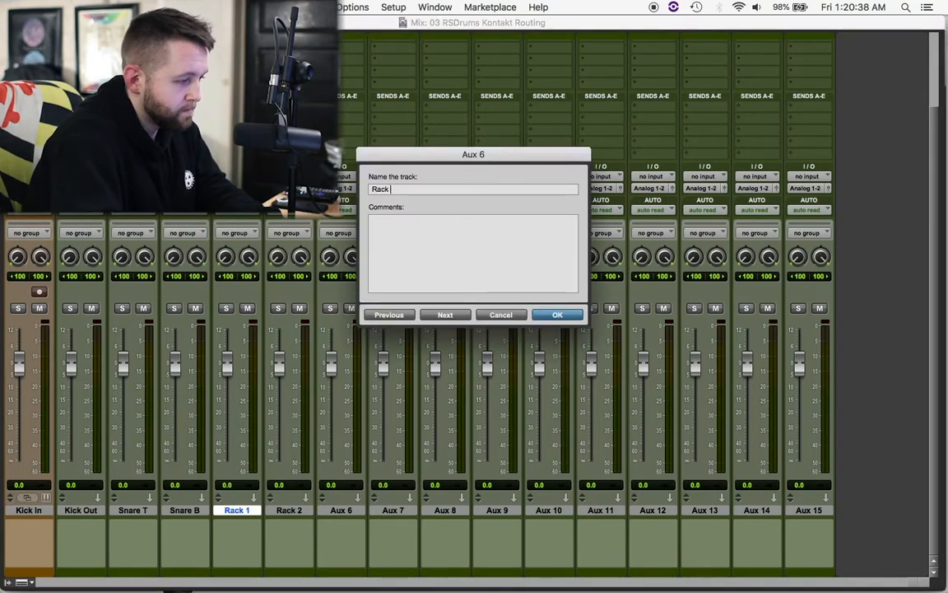
Name the remaining aux tracks Rack 3, Floor 1, Floor 2, Floor 3, OH's, Close Rooms, Mid Rooms, Far Rooms, Cymbals and Hi-Hat
{"action": "type", "text": "2ooms"}
{"action": "key", "text": "super+Right"}
{"action": "type", "text": "Mid Rooms"}
{"action": "key", "text": "super+Right"}
{"action": "type", "text": "Far Rooms"}
{"action": "key", "text": "super+Right"}
{"action": "type", "text": "Cymbals"}
{"action": "key", "text": "super+Right"}
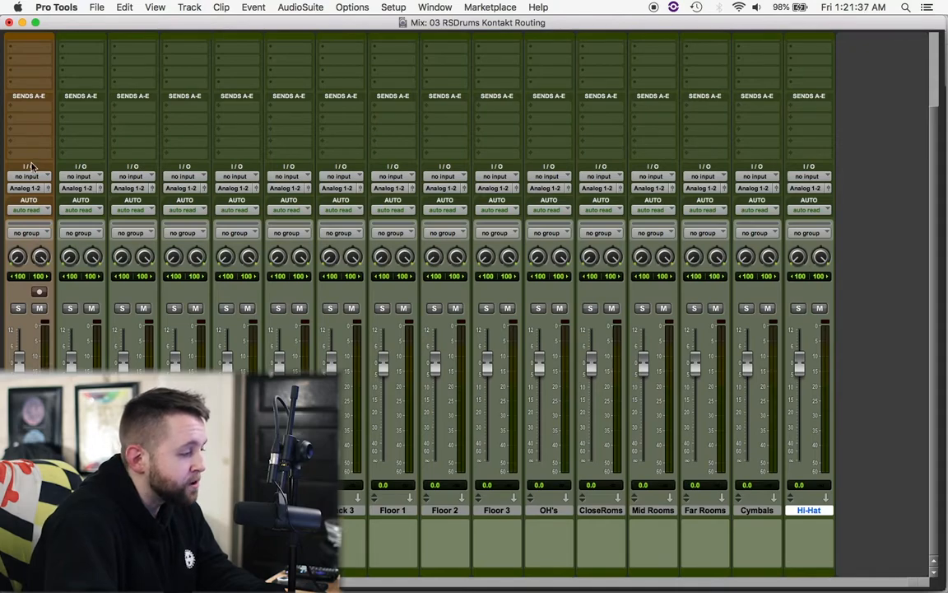
Set the Kick Out track's input to the Kontakt Kick Out plug-in output
{"action": "left_click", "coordinate": [92, 179]}
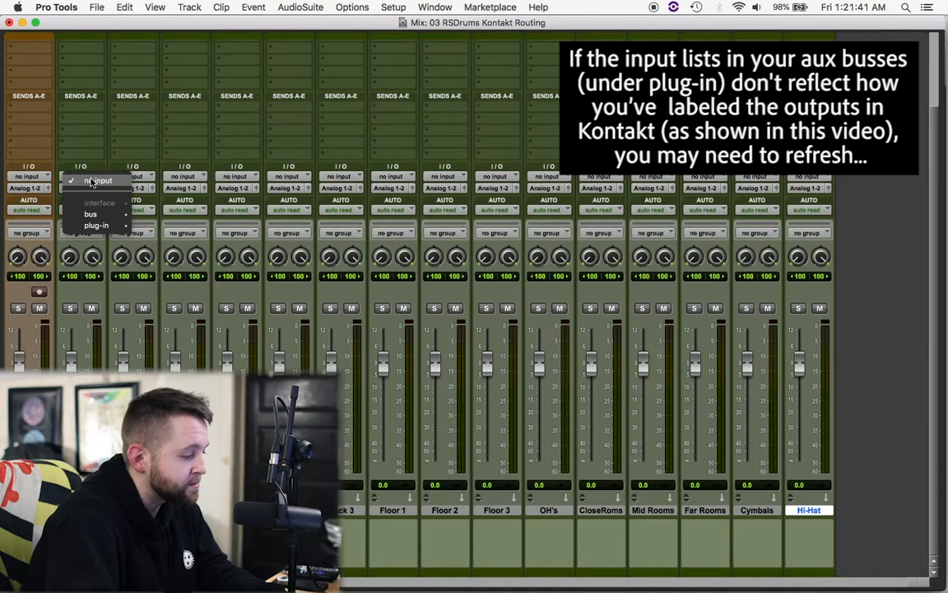
{"action": "mouse_move", "coordinate": [101, 226]}
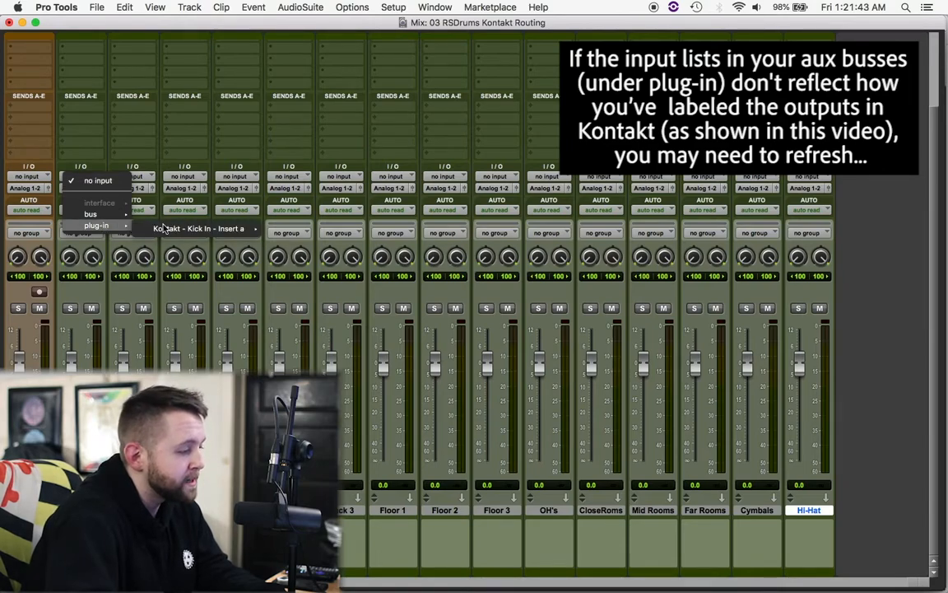
{"action": "mouse_move", "coordinate": [217, 234]}
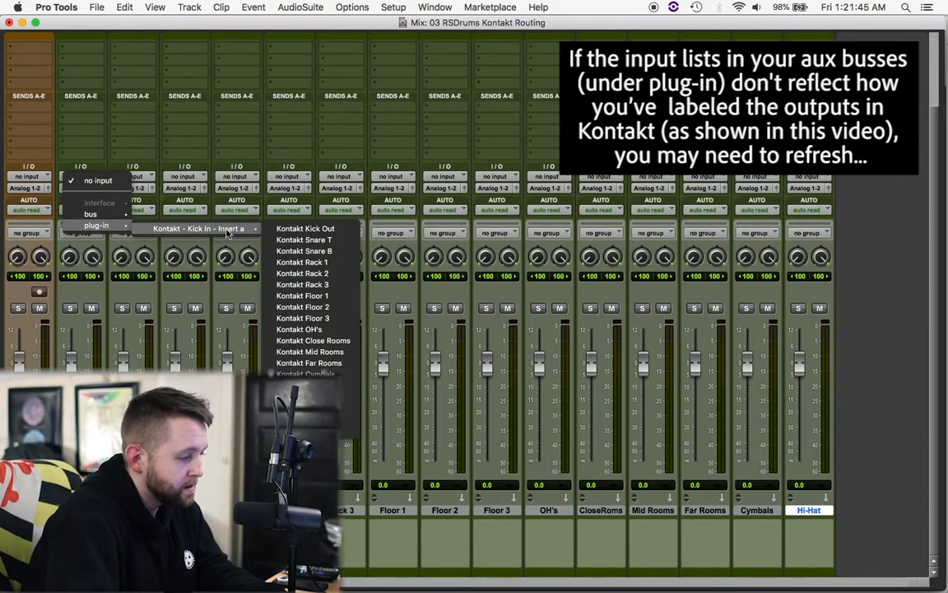
{"action": "left_click", "coordinate": [303, 229]}
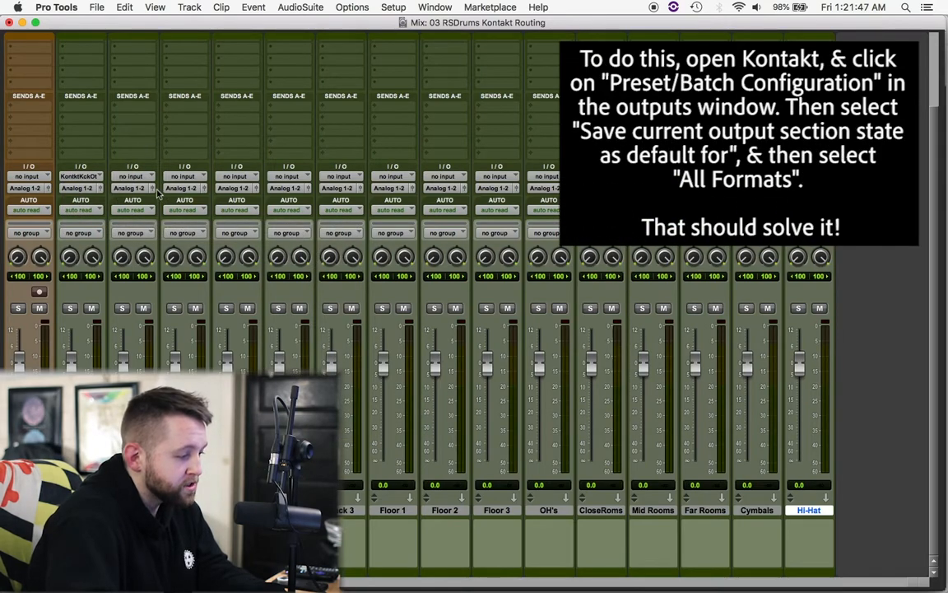
Set the inputs of the Snare T and Snare B tracks to Kontakt Snare T and Kontakt Snare B
{"action": "left_click", "coordinate": [135, 178]}
{"action": "mouse_move", "coordinate": [152, 226]}
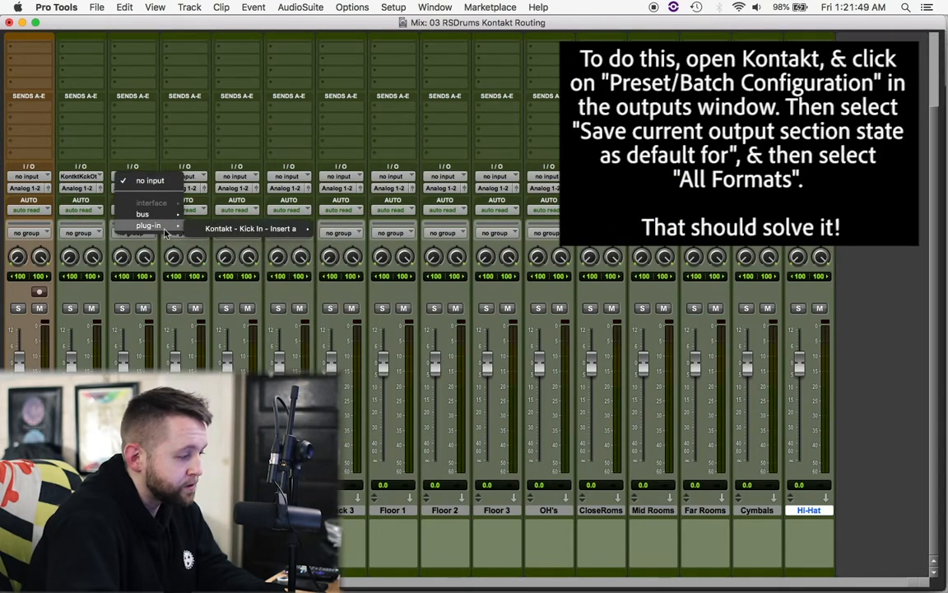
{"action": "mouse_move", "coordinate": [271, 228]}
{"action": "left_click", "coordinate": [349, 240]}
{"action": "left_click", "coordinate": [186, 177]}
{"action": "mouse_move", "coordinate": [209, 226]}
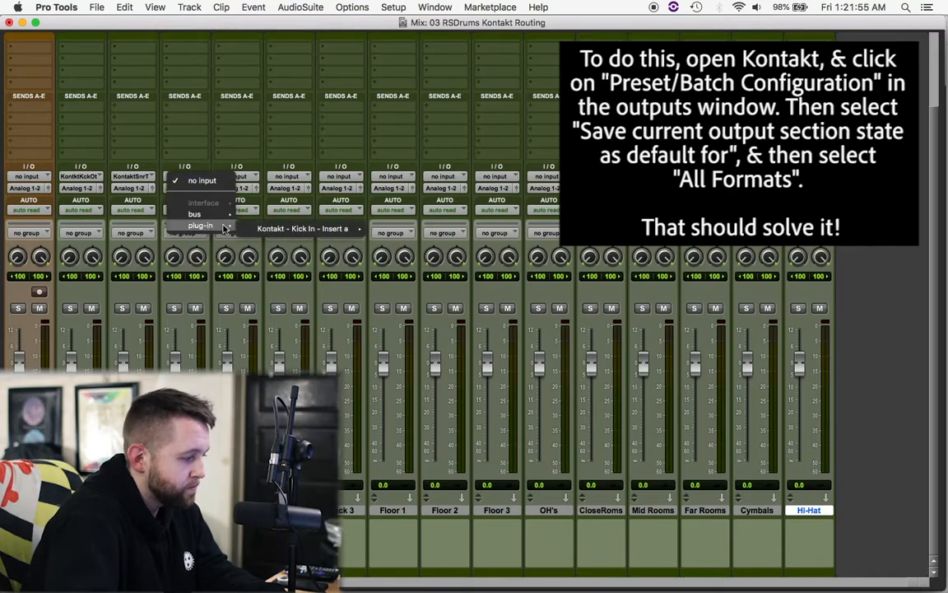
{"action": "mouse_move", "coordinate": [317, 228]}
{"action": "left_click", "coordinate": [403, 251]}
Set the inputs of the three rack tom tracks to Kontakt Rack 1, Rack 2 and Rack 3
{"action": "left_click", "coordinate": [238, 177]}
{"action": "mouse_move", "coordinate": [366, 228]}
{"action": "left_click", "coordinate": [485, 262]}
{"action": "left_click", "coordinate": [361, 176]}
{"action": "left_click", "coordinate": [580, 285]}
Set the inputs of the three floor tom tracks to Kontakt Floor 1, Floor 2 and Floor 3
{"action": "left_click", "coordinate": [407, 177]}
{"action": "left_click", "coordinate": [632, 295]}
{"action": "left_click", "coordinate": [457, 177]}
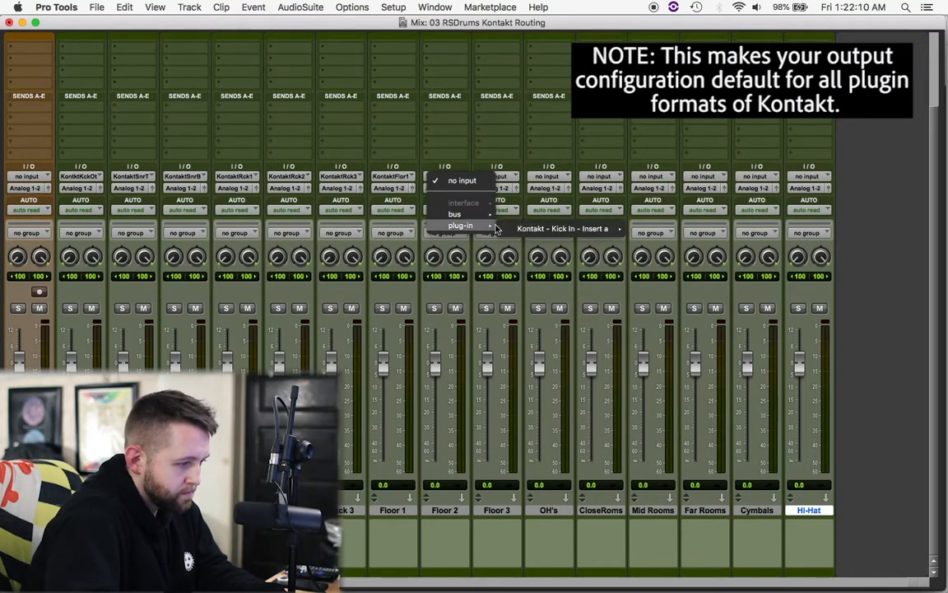
{"action": "left_click", "coordinate": [685, 307]}
{"action": "left_click", "coordinate": [509, 177]}
{"action": "left_click", "coordinate": [737, 318]}
Set the inputs of the OH's, Close Rooms, Mid Rooms, Far Rooms, Cymbals and Hi-Hat tracks to their matching Kontakt outputs
{"action": "left_click", "coordinate": [790, 329]}
{"action": "left_click", "coordinate": [603, 177]}
{"action": "left_click", "coordinate": [856, 341]}
{"action": "left_click", "coordinate": [654, 177]}
{"action": "left_click", "coordinate": [893, 352]}
{"action": "left_click", "coordinate": [705, 177]}
{"action": "left_click", "coordinate": [714, 363]}
{"action": "left_click", "coordinate": [757, 177]}
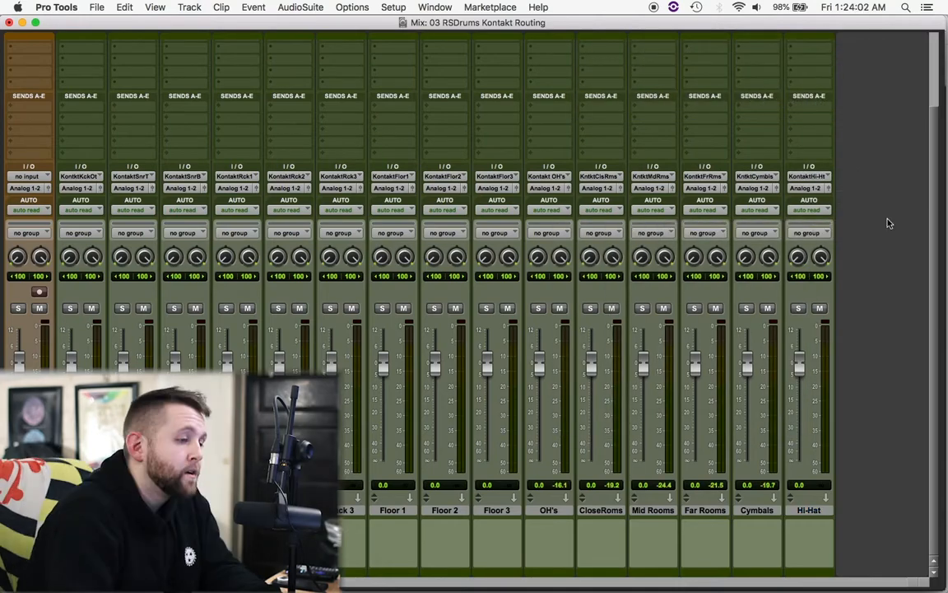
Open Kontakt from the Kick In track and trigger the snare to check the snare, overhead and room track meters
{"action": "scroll", "coordinate": [887, 220], "scroll_direction": "up", "scroll_amount": 3}
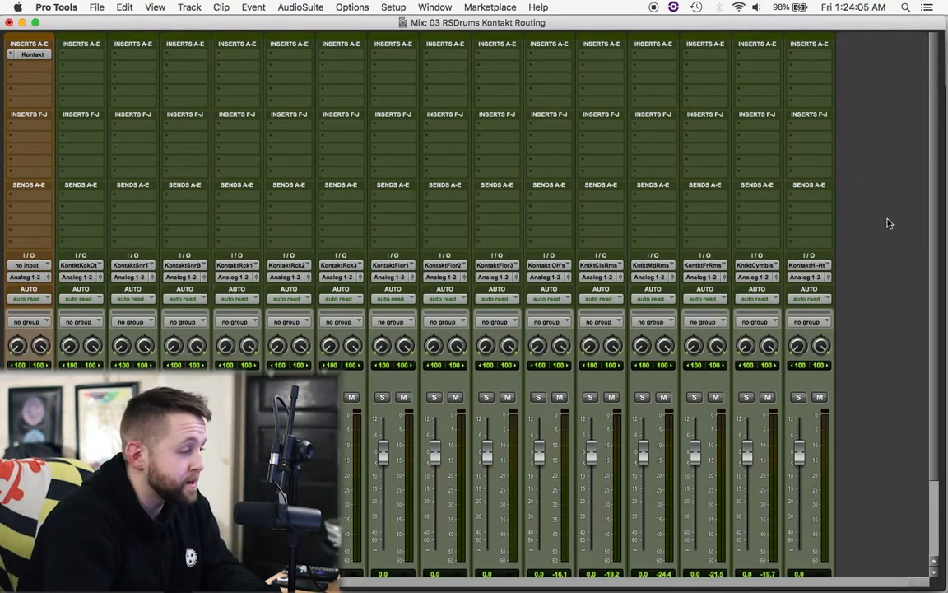
{"action": "left_click", "coordinate": [33, 54]}
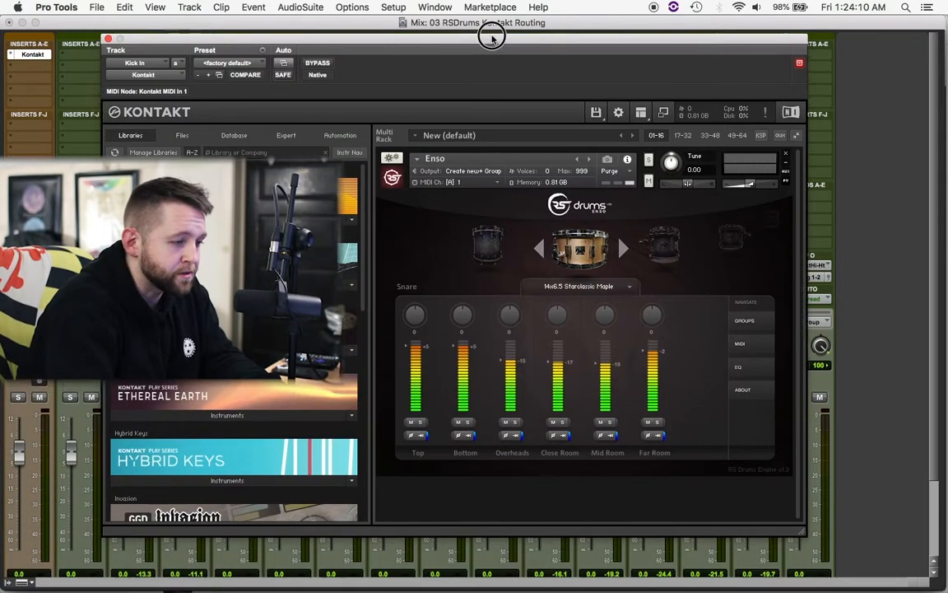
{"action": "left_click_drag", "start_coordinate": [489, 40], "coordinate": [781, 71]}
{"action": "scroll", "coordinate": [247, 318], "scroll_direction": "down", "scroll_amount": 3}
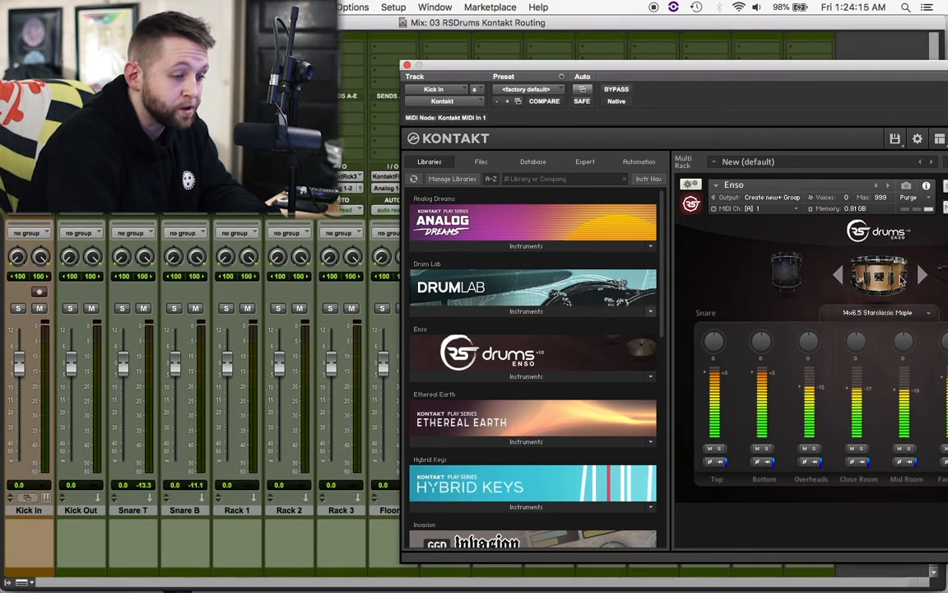
{"action": "left_click", "coordinate": [890, 277]}
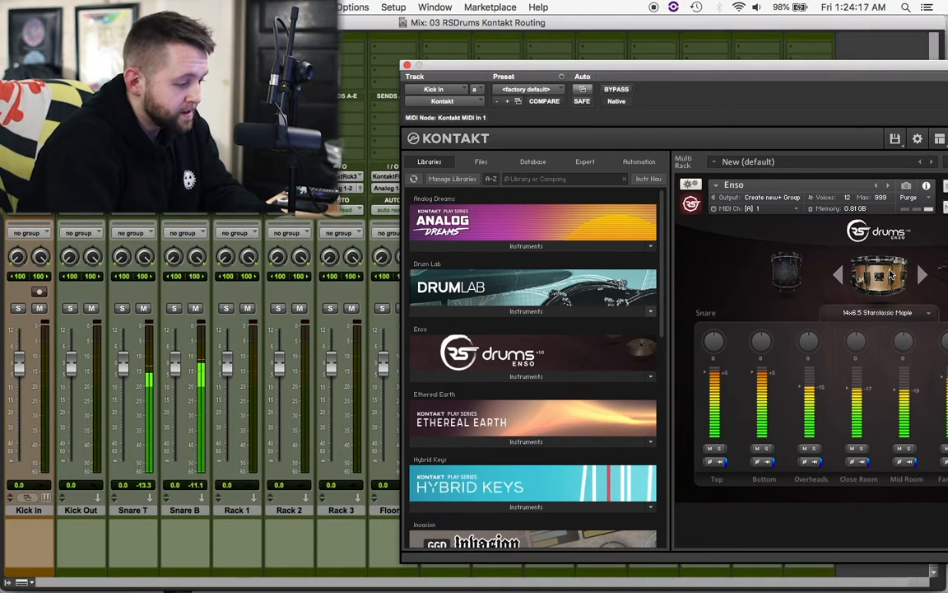
{"action": "left_click", "coordinate": [890, 275]}
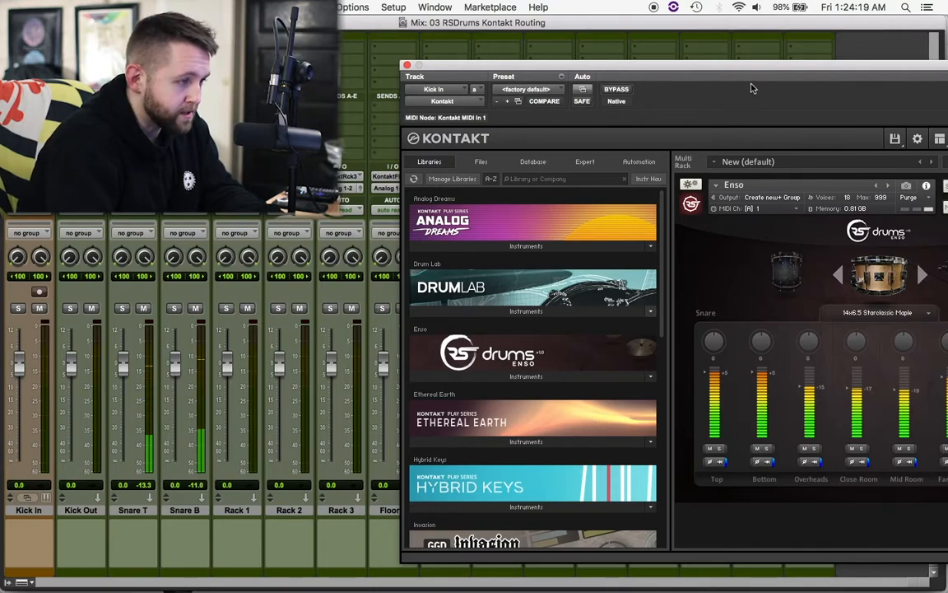
{"action": "left_click_drag", "start_coordinate": [737, 66], "coordinate": [149, 43]}
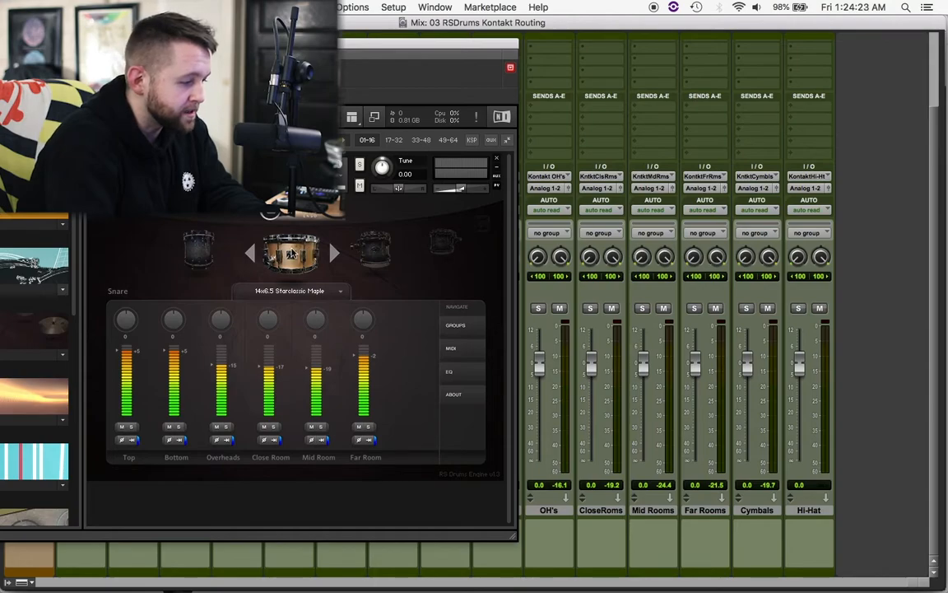
{"action": "left_click", "coordinate": [290, 253]}
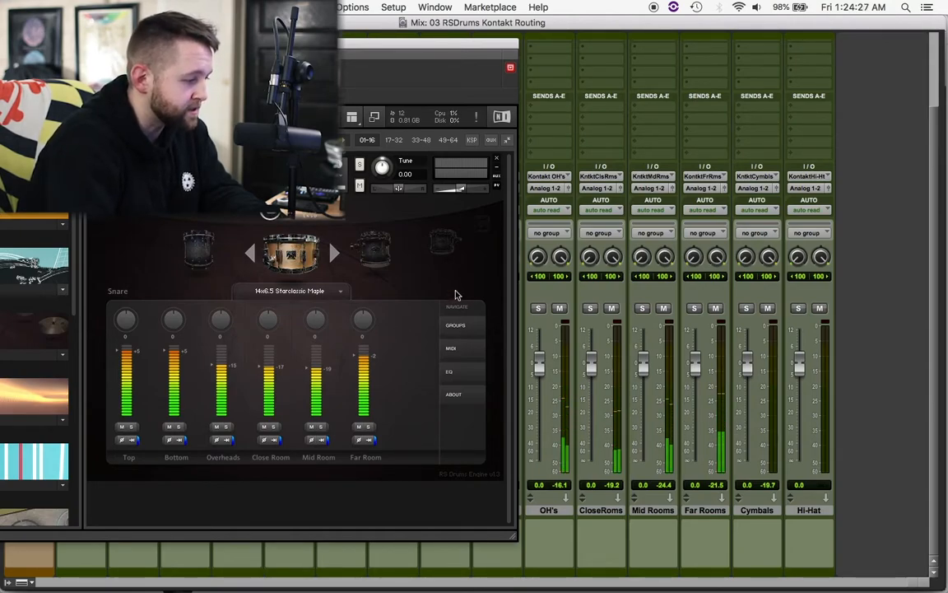
Go to the hi-hat in the Enso kit and trigger it repeatedly to check the Hi-Hat, overhead and room track meters
{"action": "left_click", "coordinate": [336, 254]}
{"action": "left_click", "coordinate": [336, 254]}
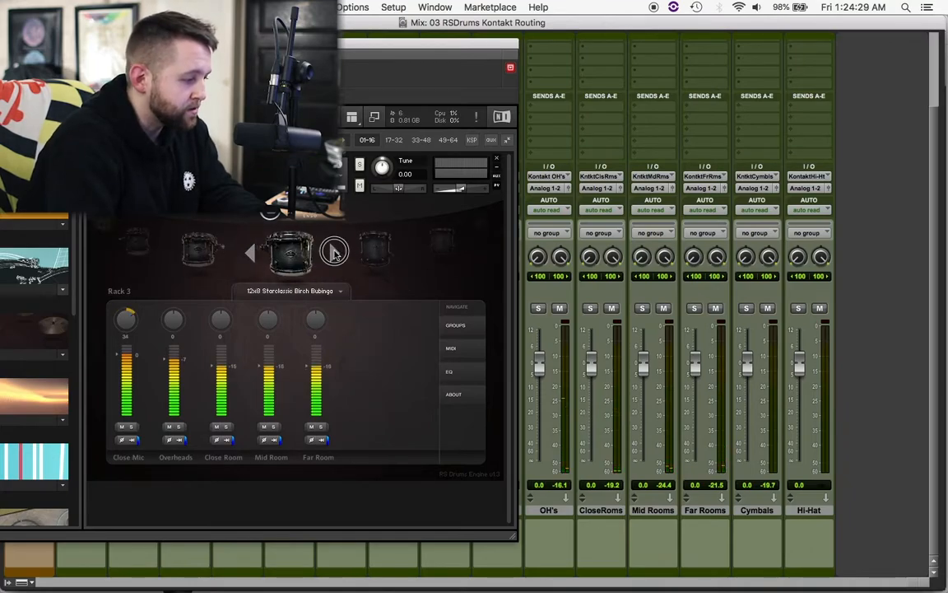
{"action": "left_click", "coordinate": [335, 253]}
{"action": "left_click", "coordinate": [335, 253]}
{"action": "left_click", "coordinate": [336, 253]}
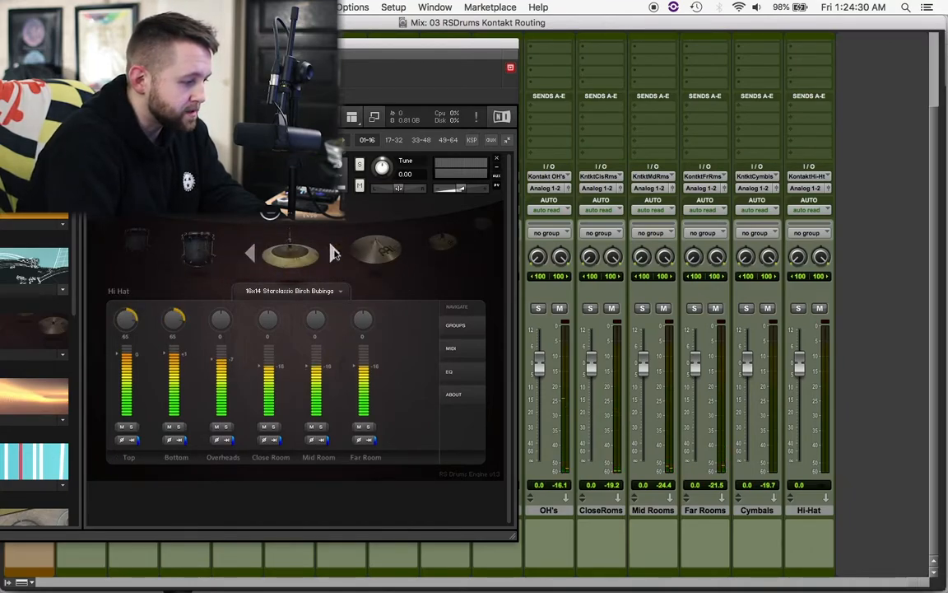
{"action": "left_click", "coordinate": [287, 258]}
{"action": "left_click", "coordinate": [287, 258]}
{"action": "left_click", "coordinate": [287, 258]}
{"action": "left_click", "coordinate": [287, 259]}
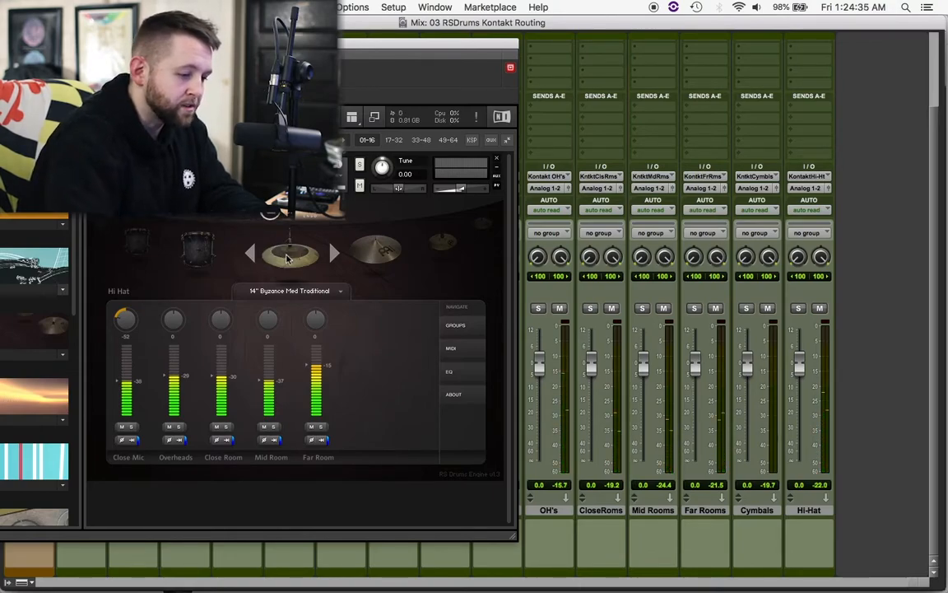
{"action": "left_click", "coordinate": [296, 261]}
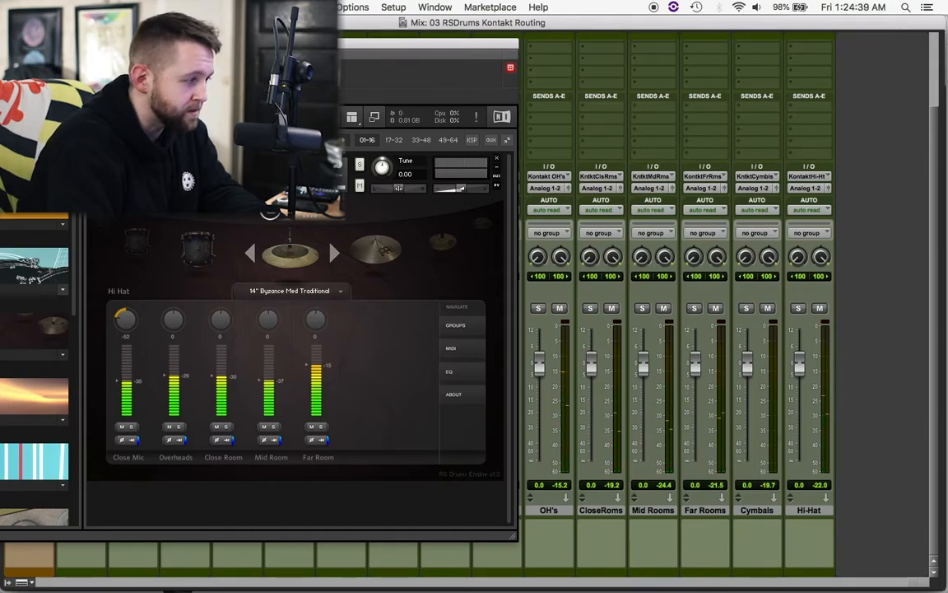
Trigger the Floor 2 tom to check its routing against the mixer meters, and close the Kontakt window
{"action": "left_click", "coordinate": [336, 253]}
{"action": "left_click", "coordinate": [253, 253]}
{"action": "left_click", "coordinate": [252, 255]}
{"action": "left_click", "coordinate": [253, 254]}
{"action": "left_click", "coordinate": [293, 252]}
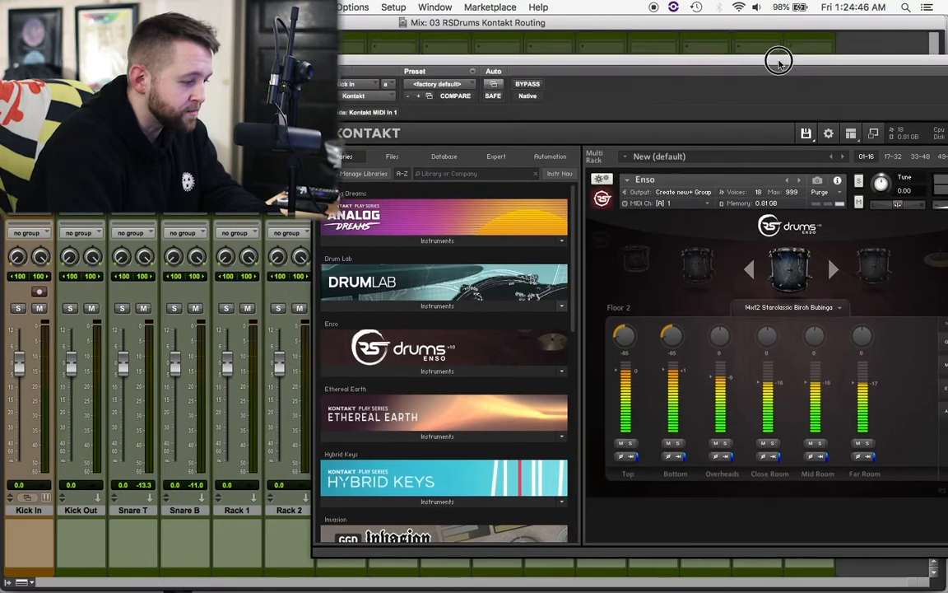
{"action": "left_click_drag", "start_coordinate": [779, 62], "coordinate": [861, 44]}
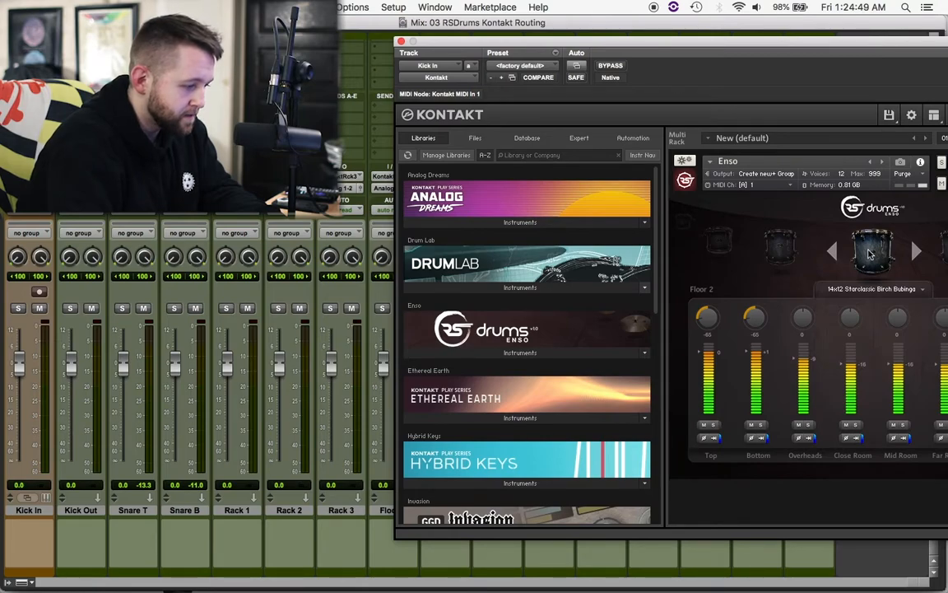
{"action": "left_click_drag", "start_coordinate": [505, 44], "coordinate": [574, 50]}
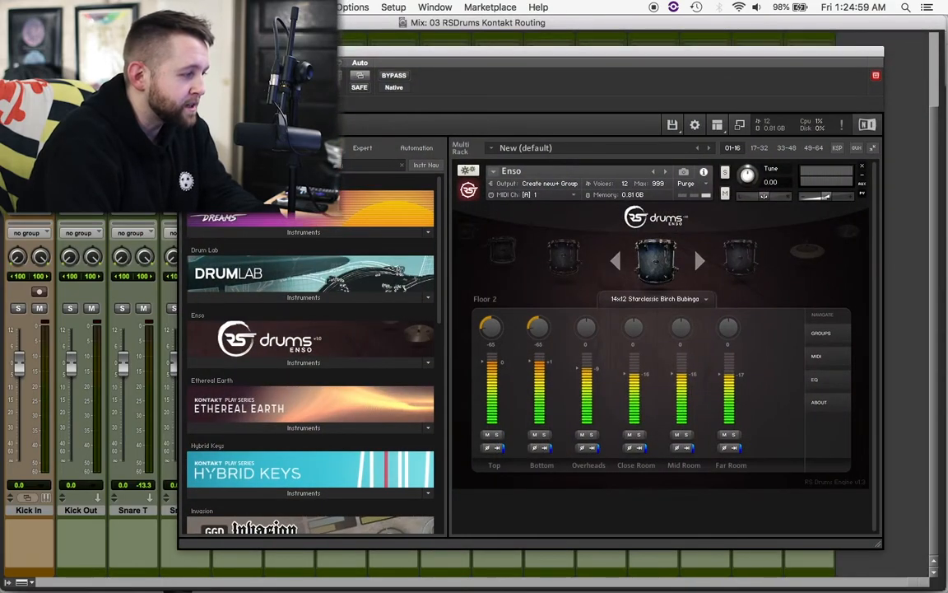
{"action": "key", "text": "super+w"}
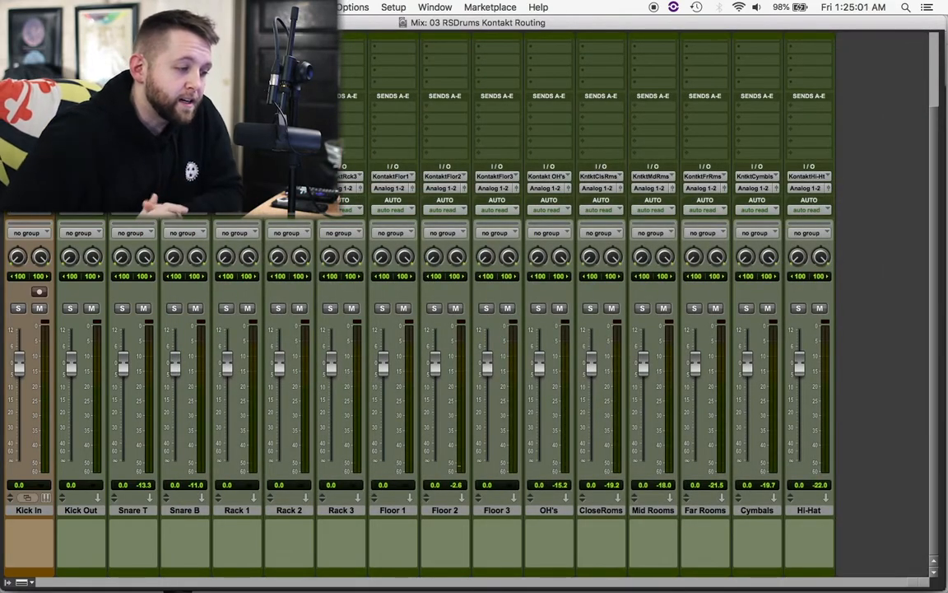